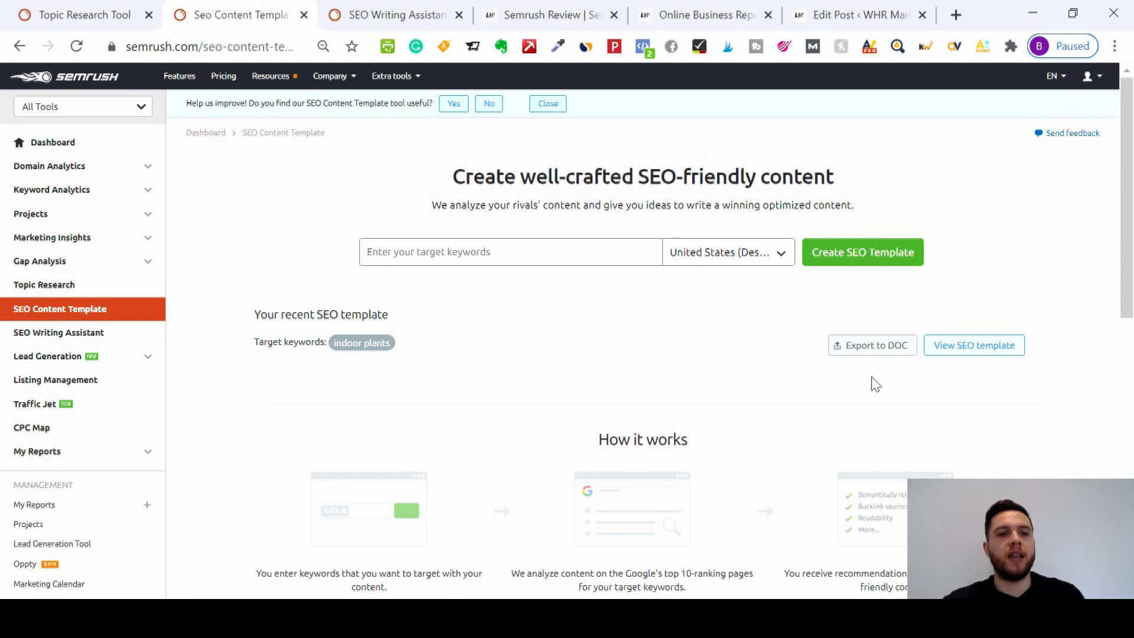
Open the 'indoor plants' Topic Research and switch its ideas to Mind Map view.
left_click(90, 9)
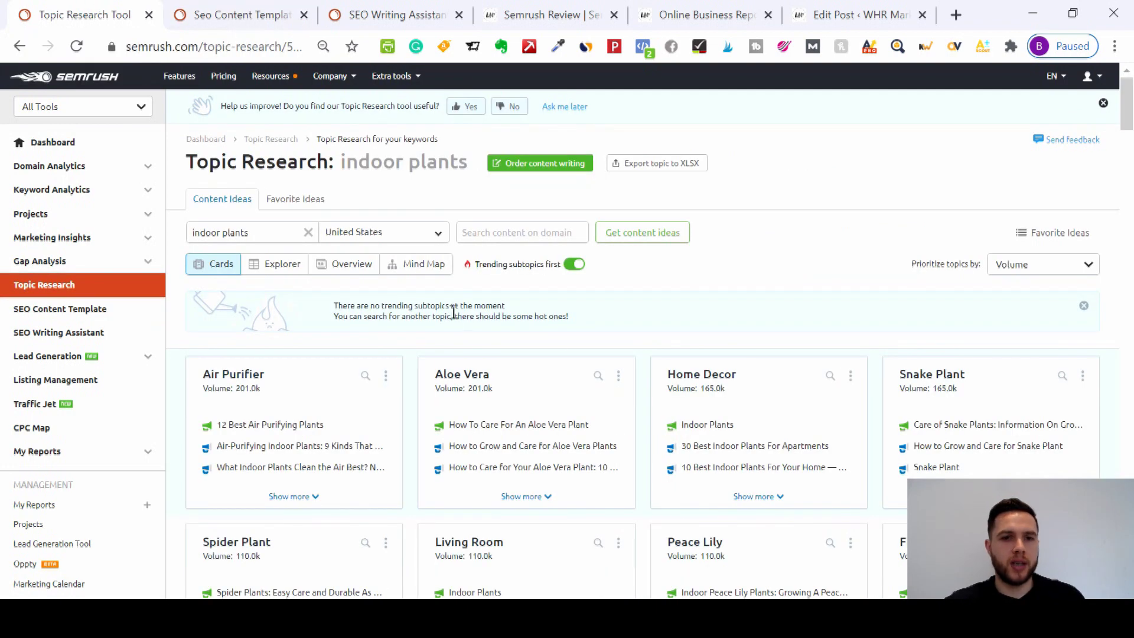
left_click(423, 267)
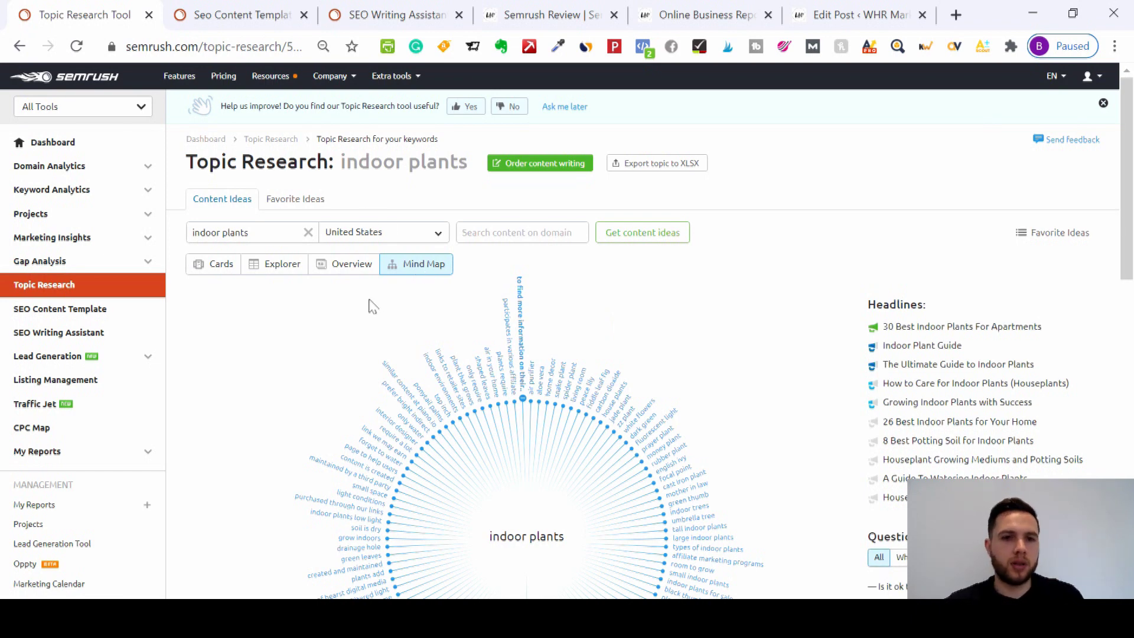
Build an SEO Content Template for 'indoor plants' from the US Google top 10 rivals.
left_click(233, 13)
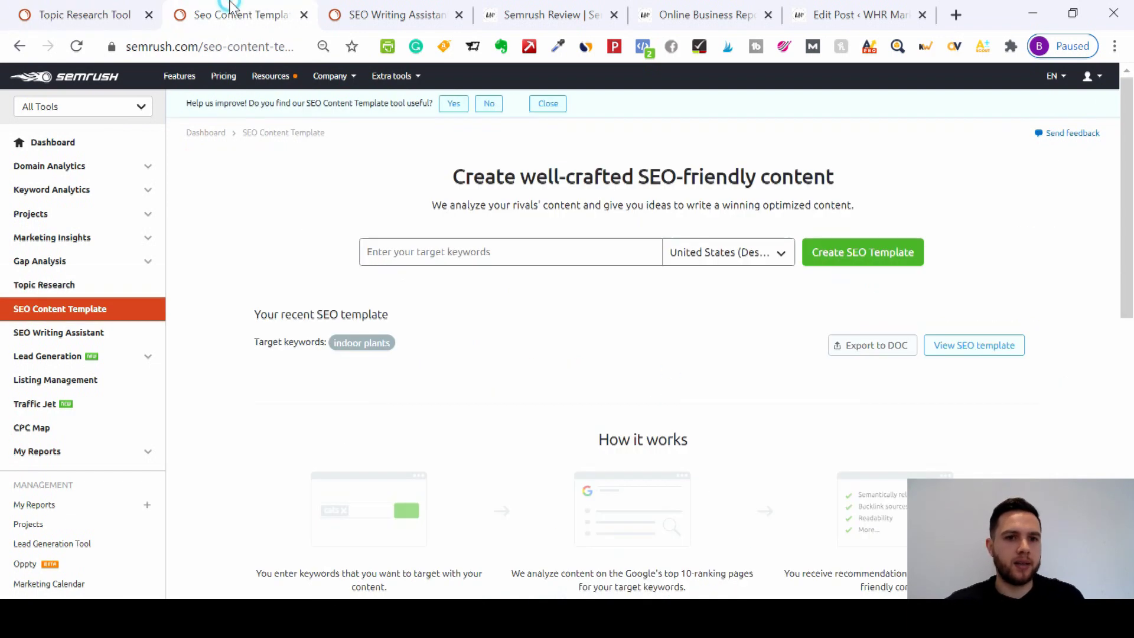
left_click(485, 248)
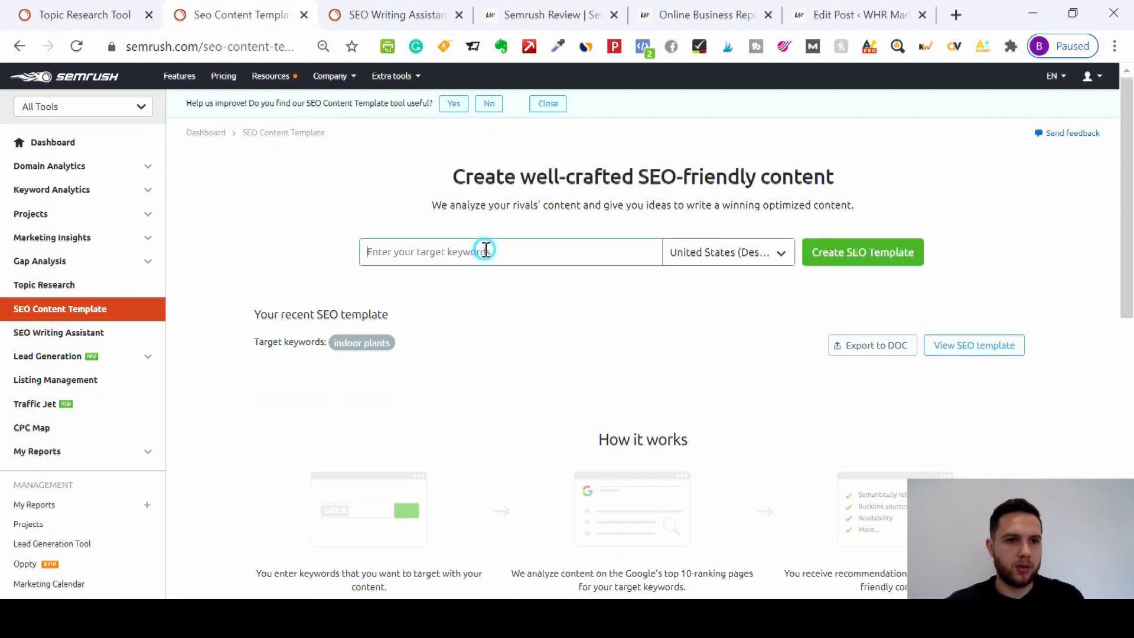
type("i")
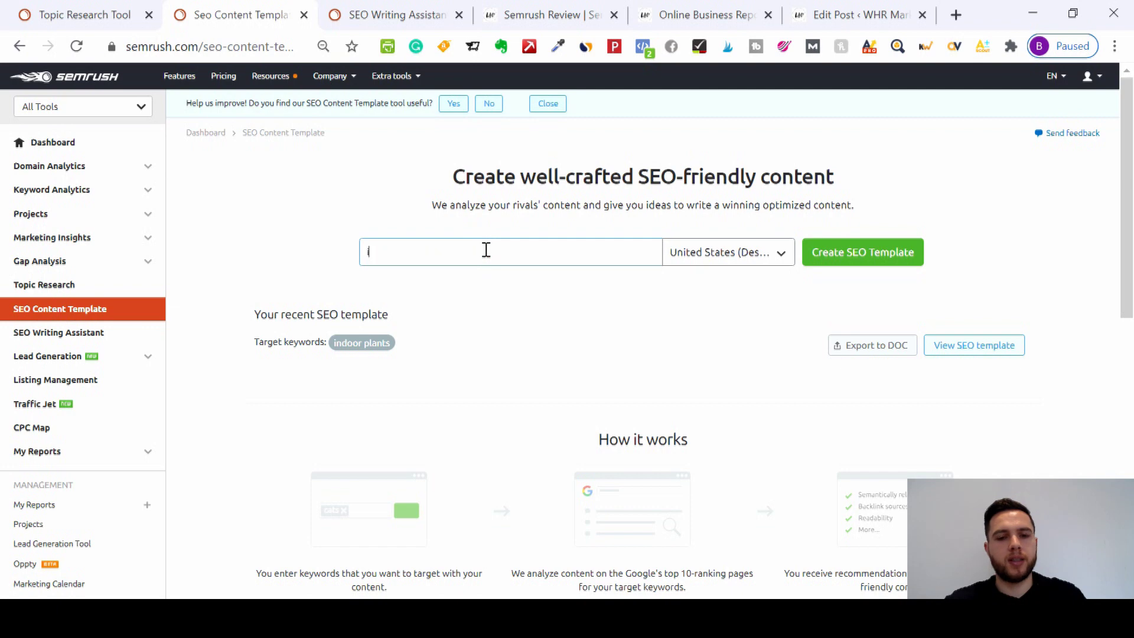
type("ndoor plants")
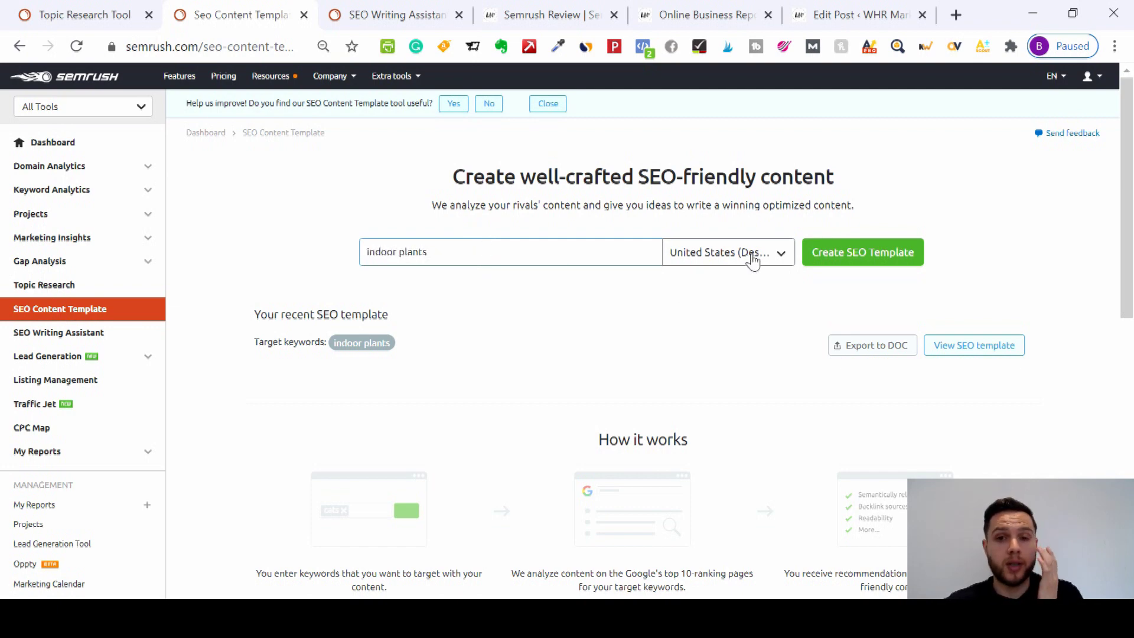
left_click(869, 254)
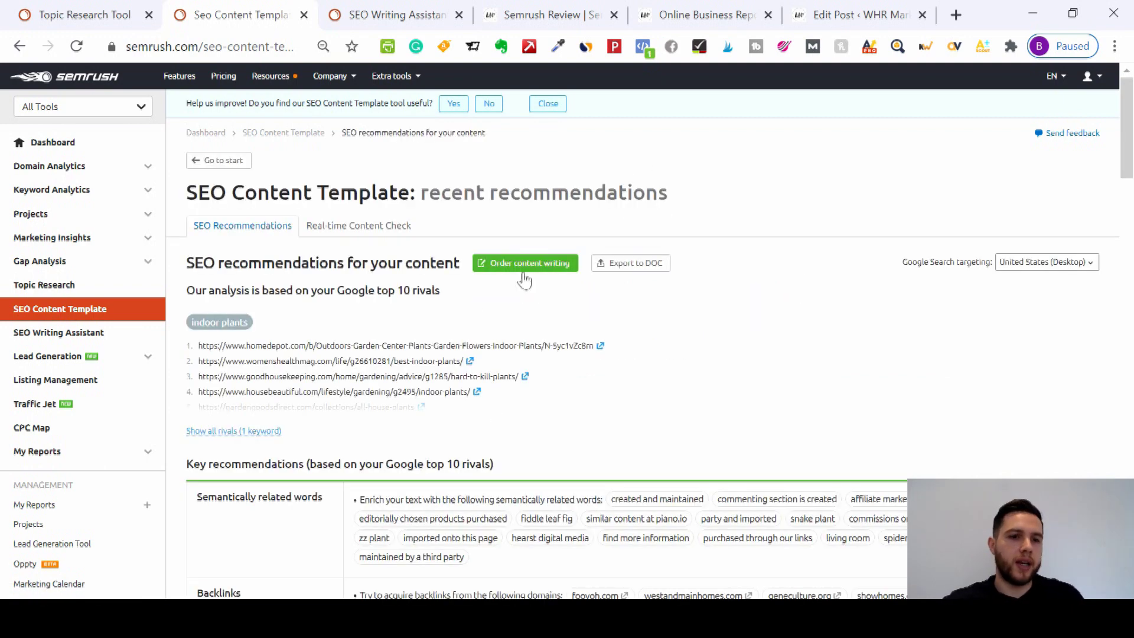
List all ten rival URLs and review key recommendations: readability 65, 1210 words.
left_click(247, 432)
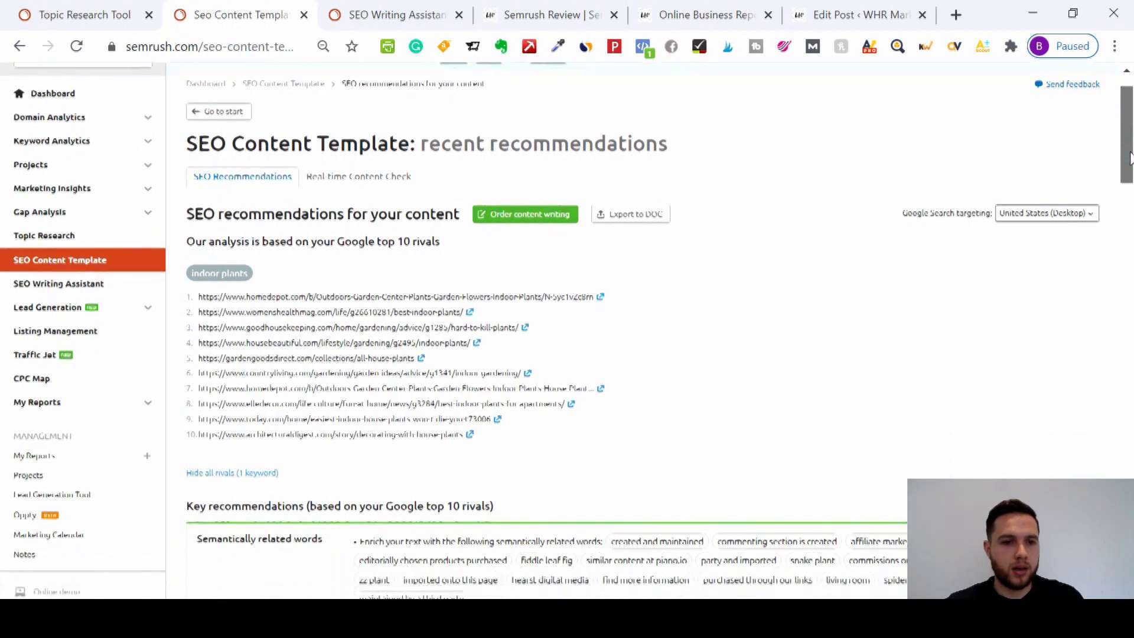
left_click_drag(1129, 149, 1130, 174)
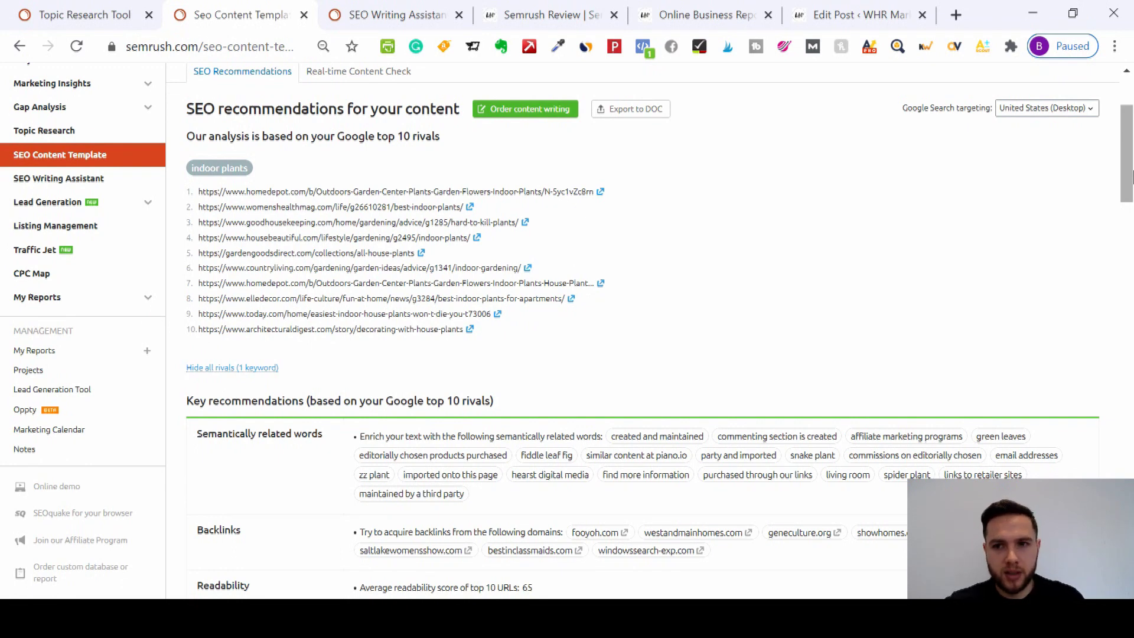
left_click_drag(1129, 175, 1129, 188)
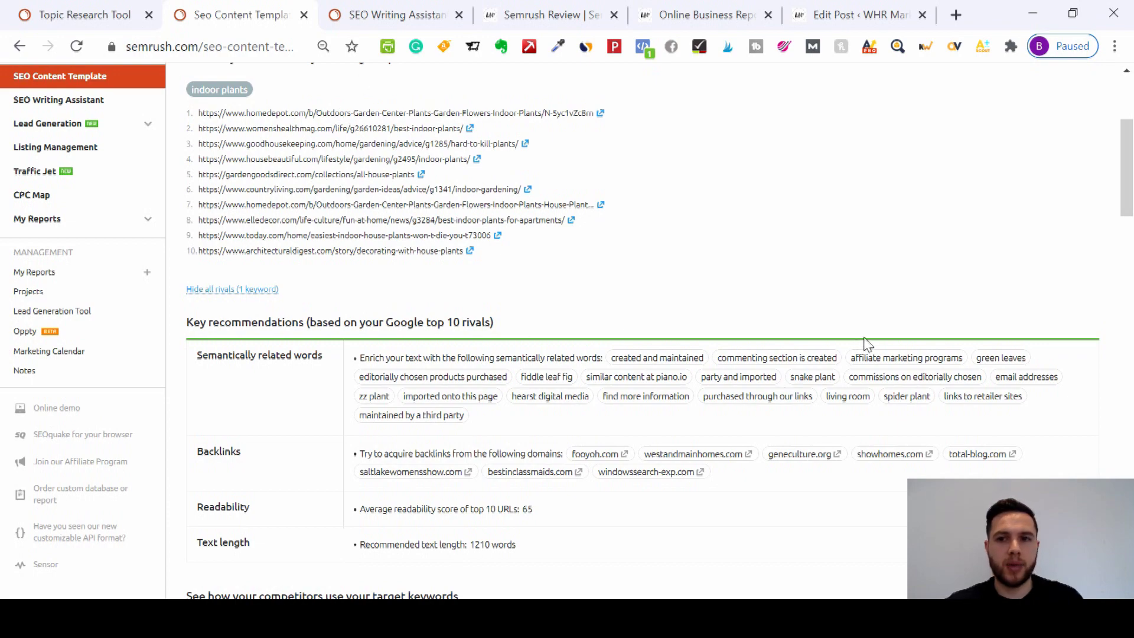
left_click_drag(1128, 184, 1131, 189)
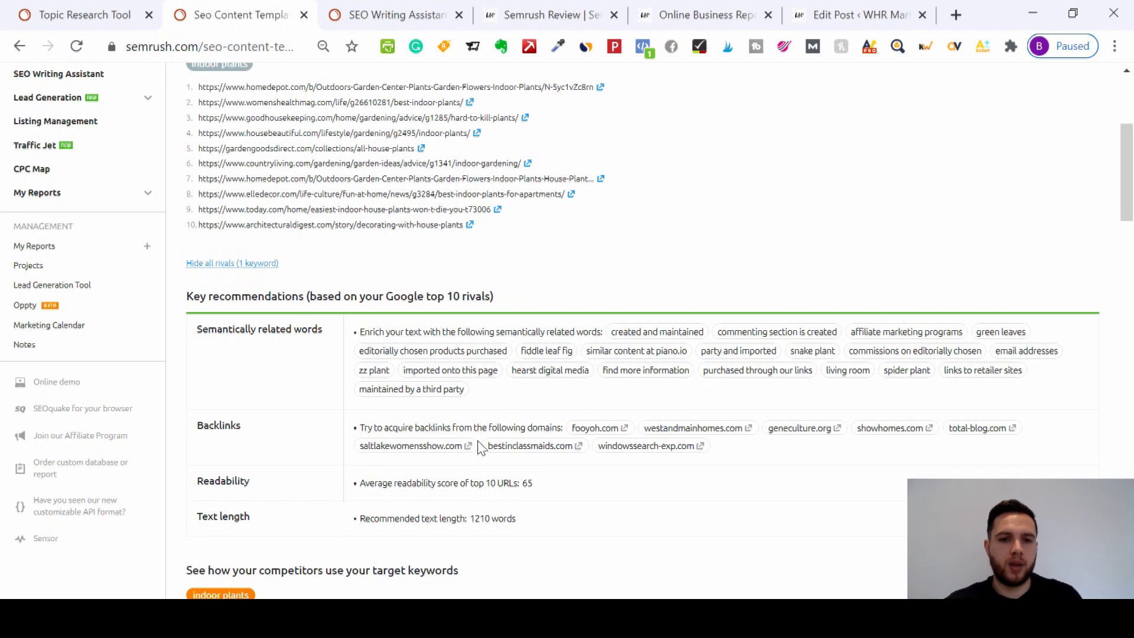
left_click_drag(1130, 224, 1131, 239)
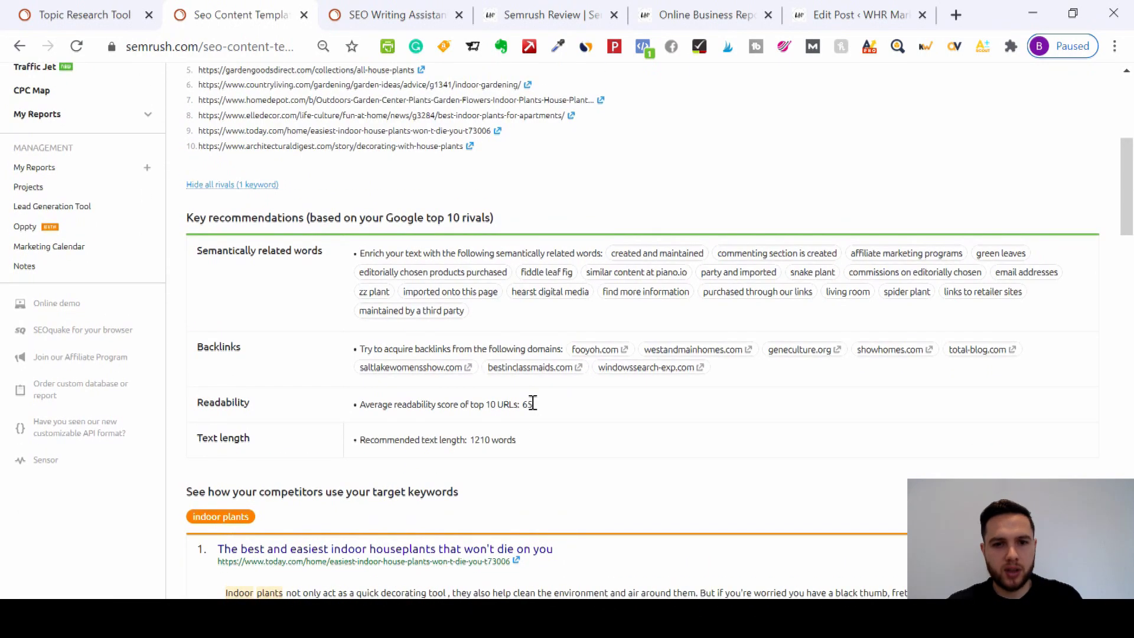
scroll(532, 403, "down", 1)
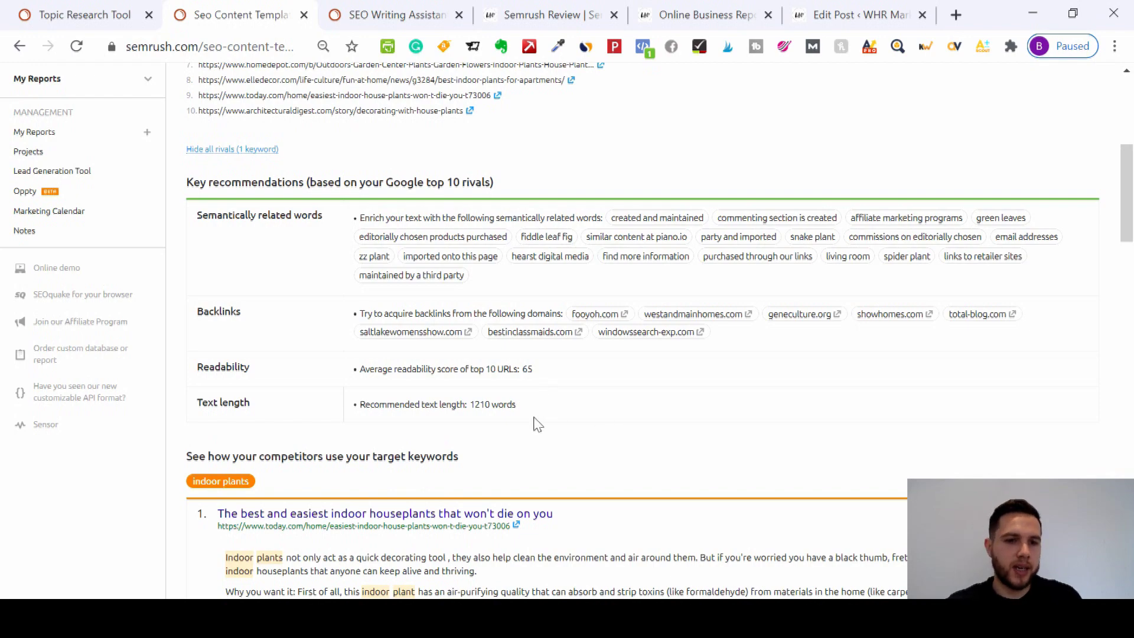
scroll(538, 424, "down", 6)
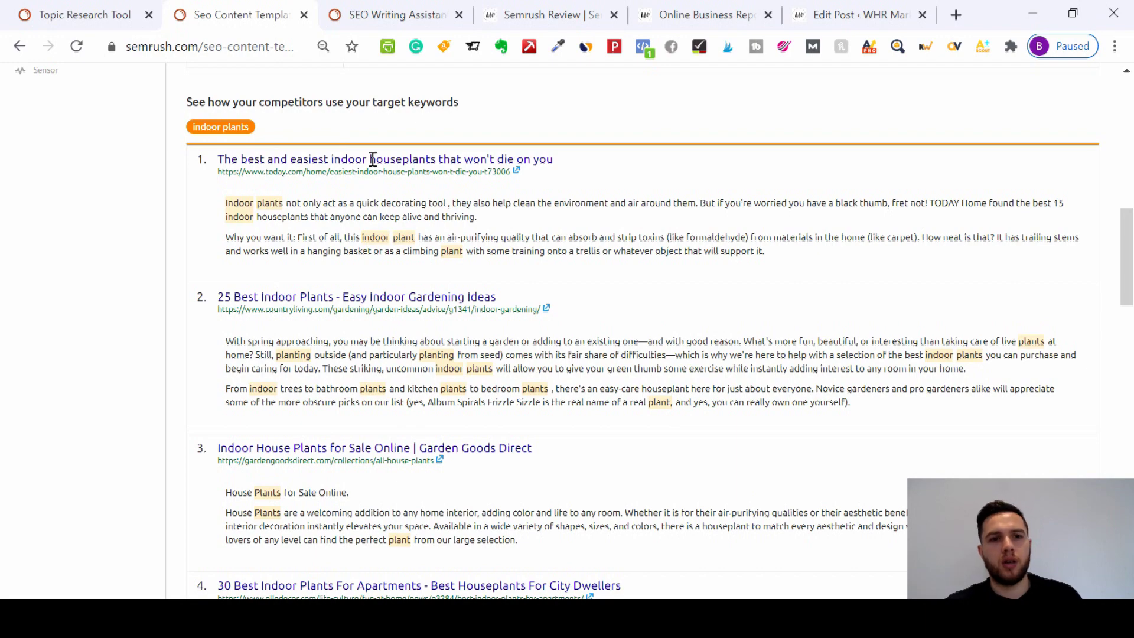
Scroll through competitors' use of 'indoor plants' down to the title, meta description and H1 recommendations.
scroll(460, 175, "down", 3)
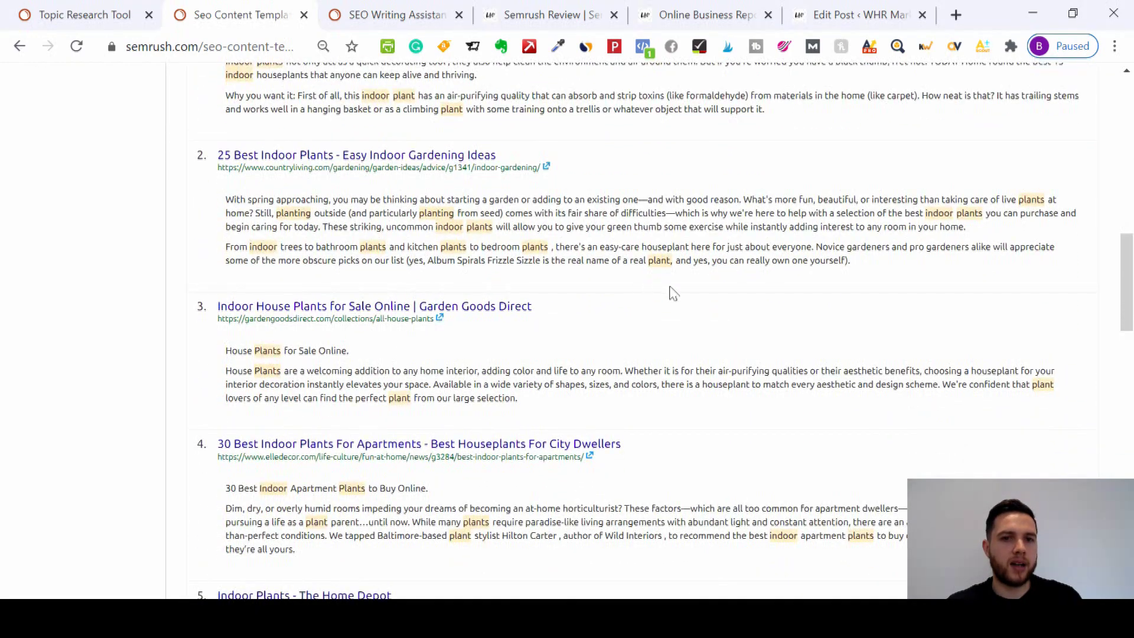
scroll(548, 262, "down", 2)
scroll(549, 262, "down", 15)
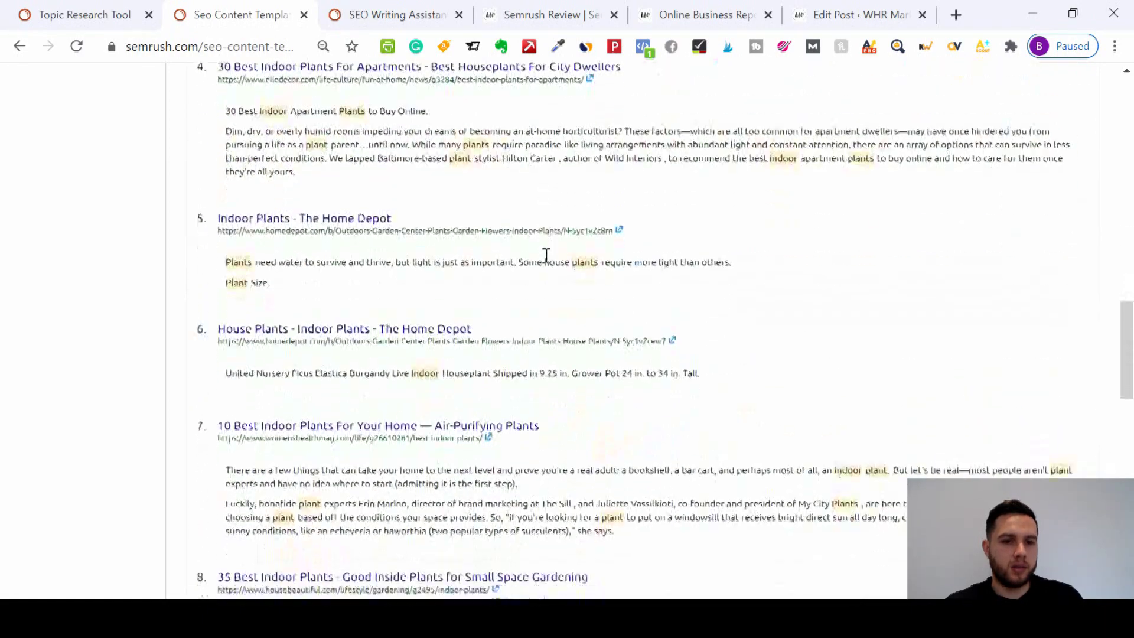
scroll(549, 262, "down", 4)
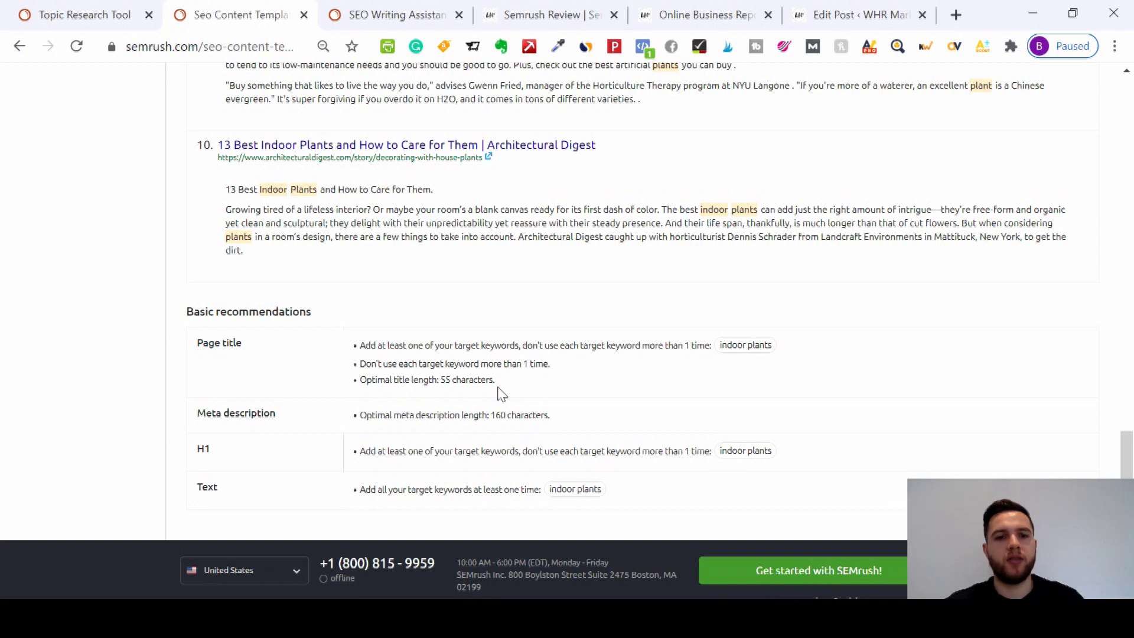
Scroll briefly into the footer, then back up to the top of the 'indoor plants' recommendations.
scroll(501, 394, "down", 1)
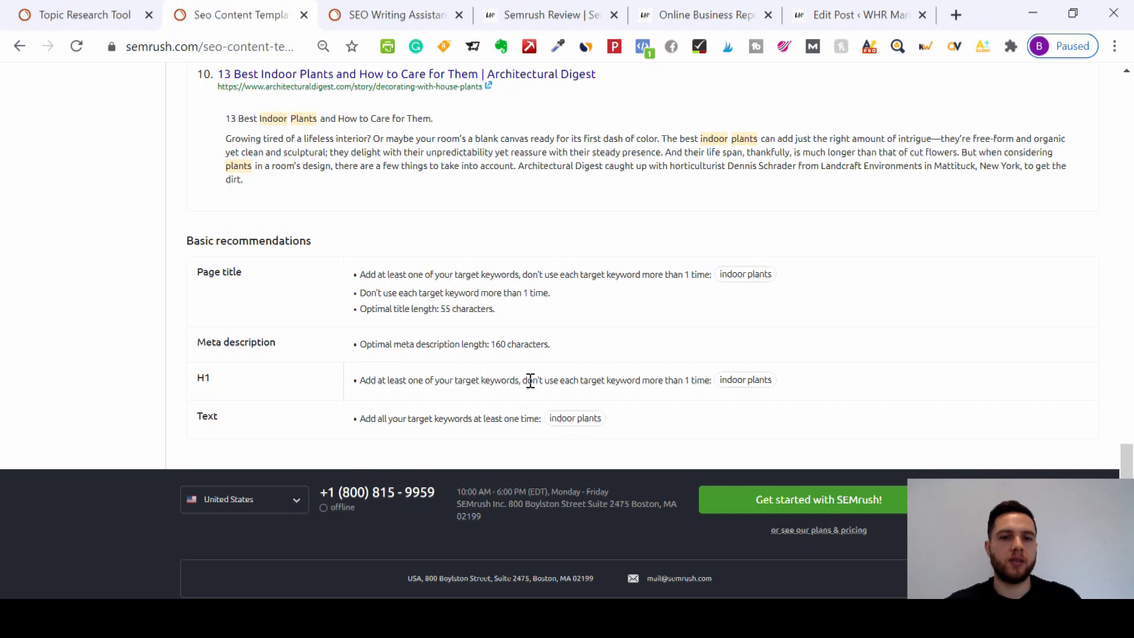
scroll(530, 380, "down", 1)
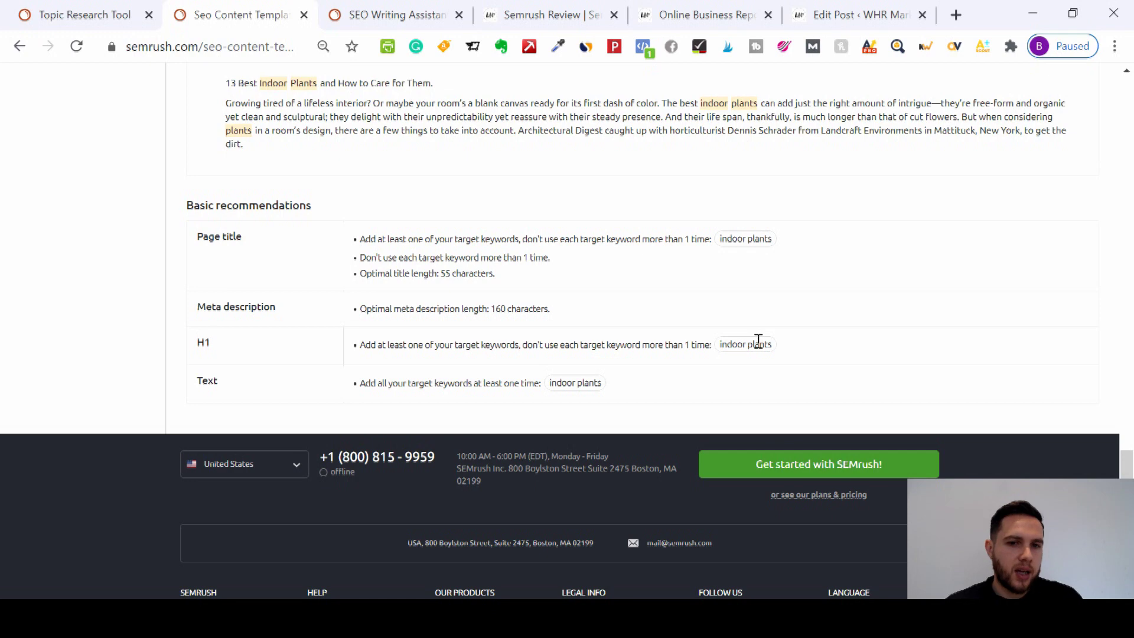
scroll(567, 334, "down", 1)
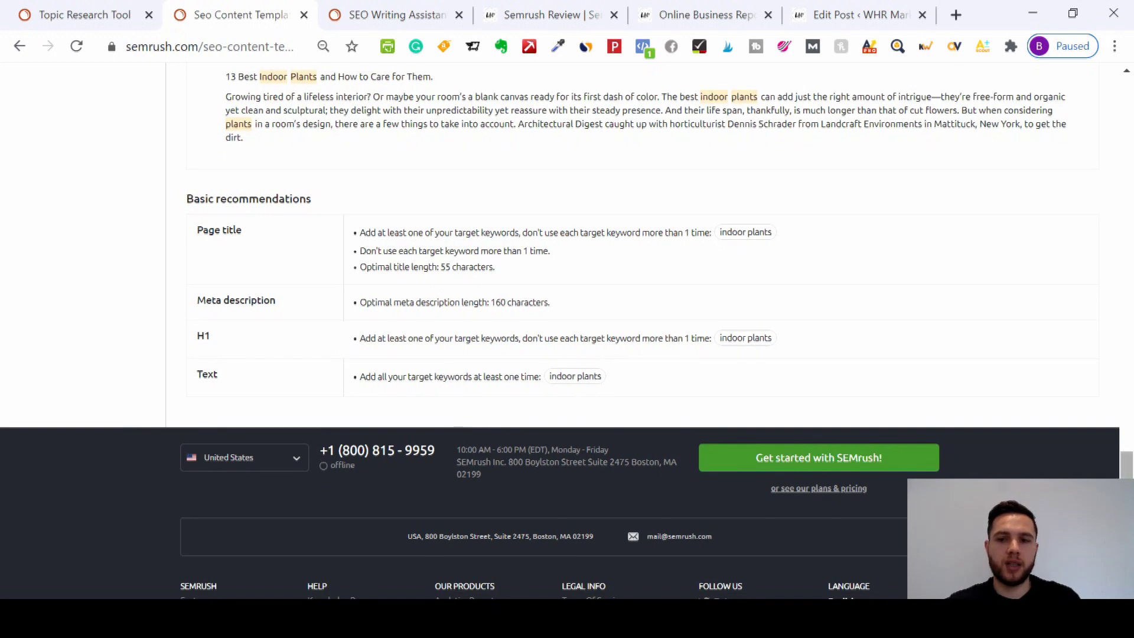
left_click_drag(1128, 524, 1113, 170)
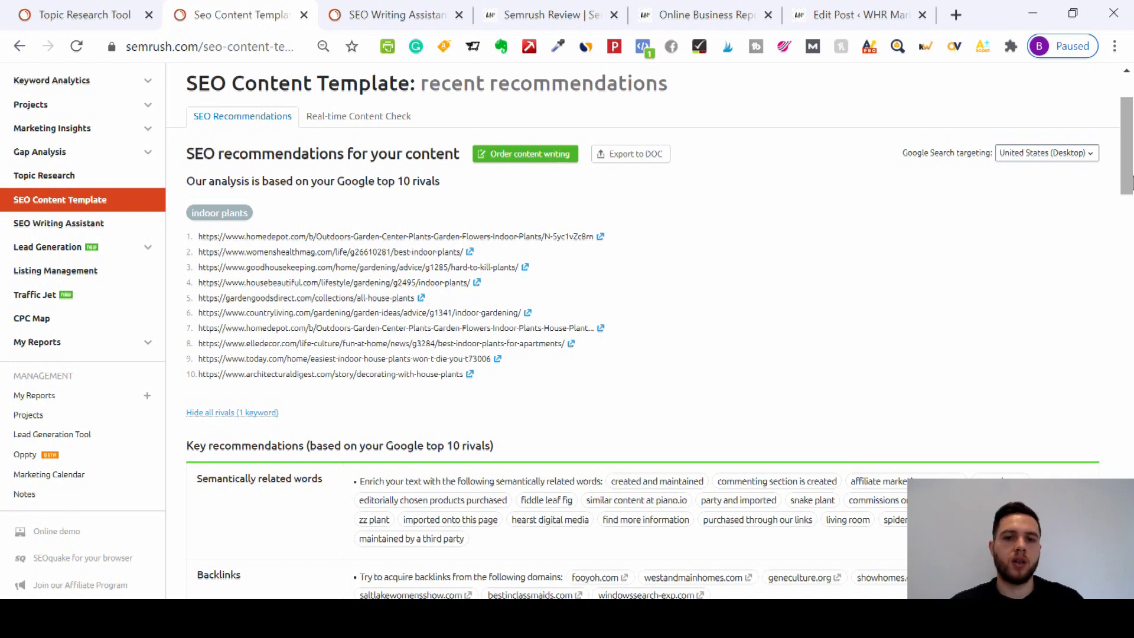
Open the real-time content check to get an empty Quick Checker draft.
scroll(1127, 177, "up", 2)
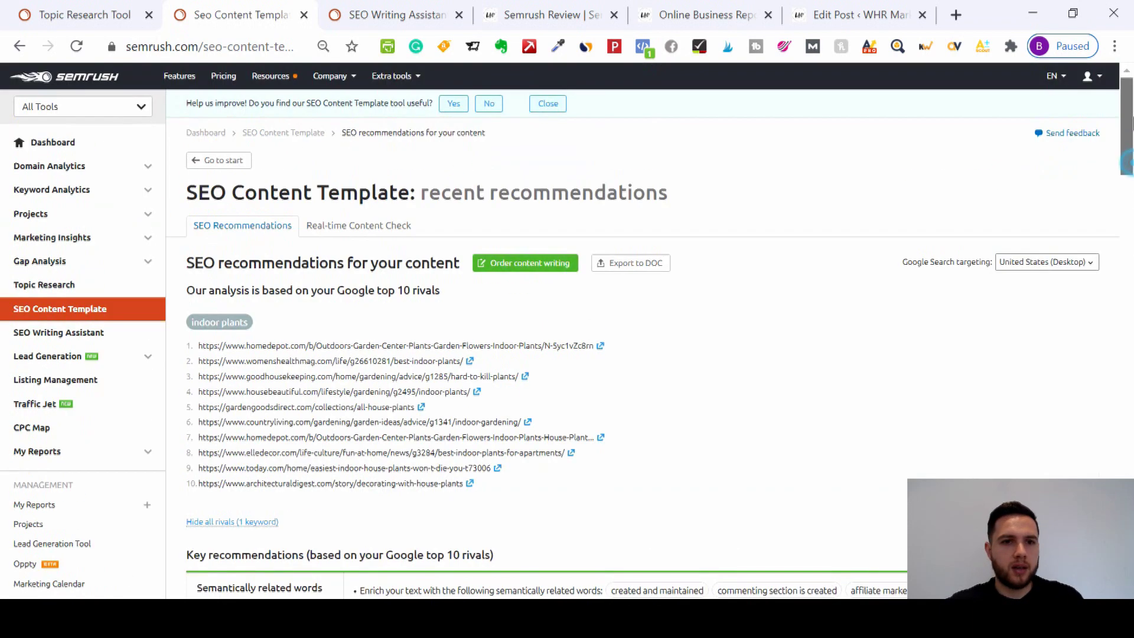
left_click(377, 233)
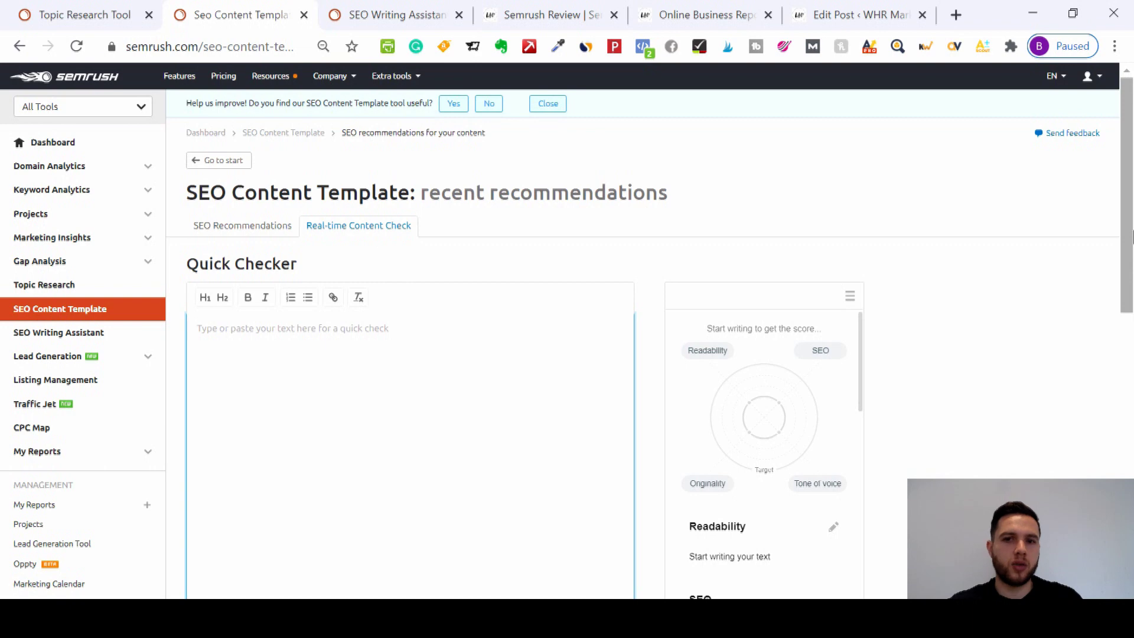
left_click_drag(1132, 237, 1132, 285)
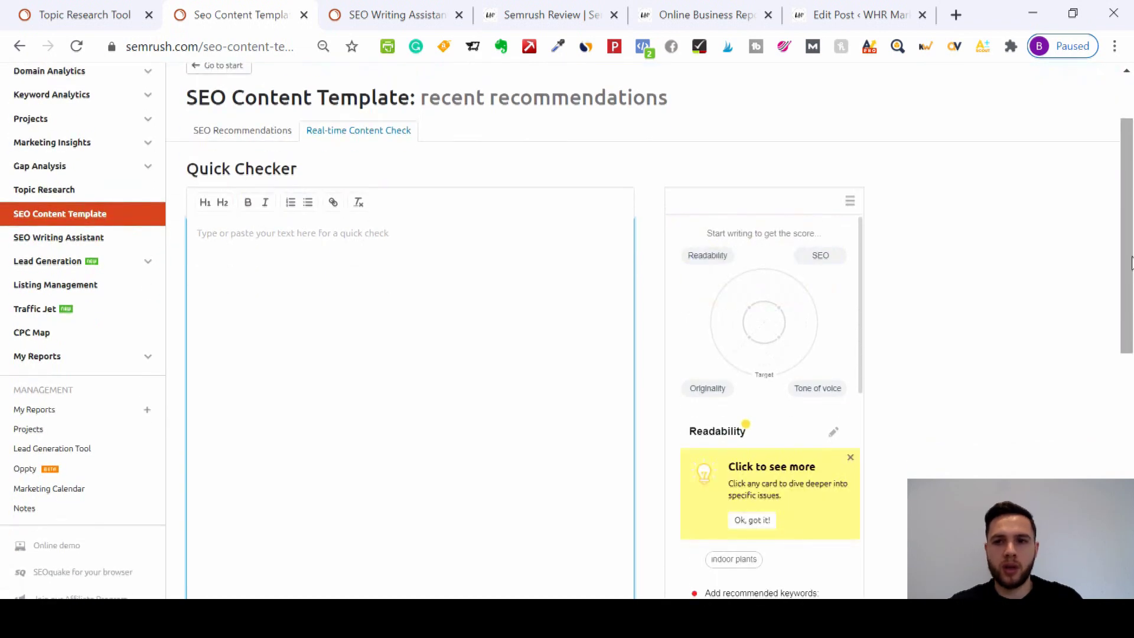
scroll(1128, 213, "down", 2)
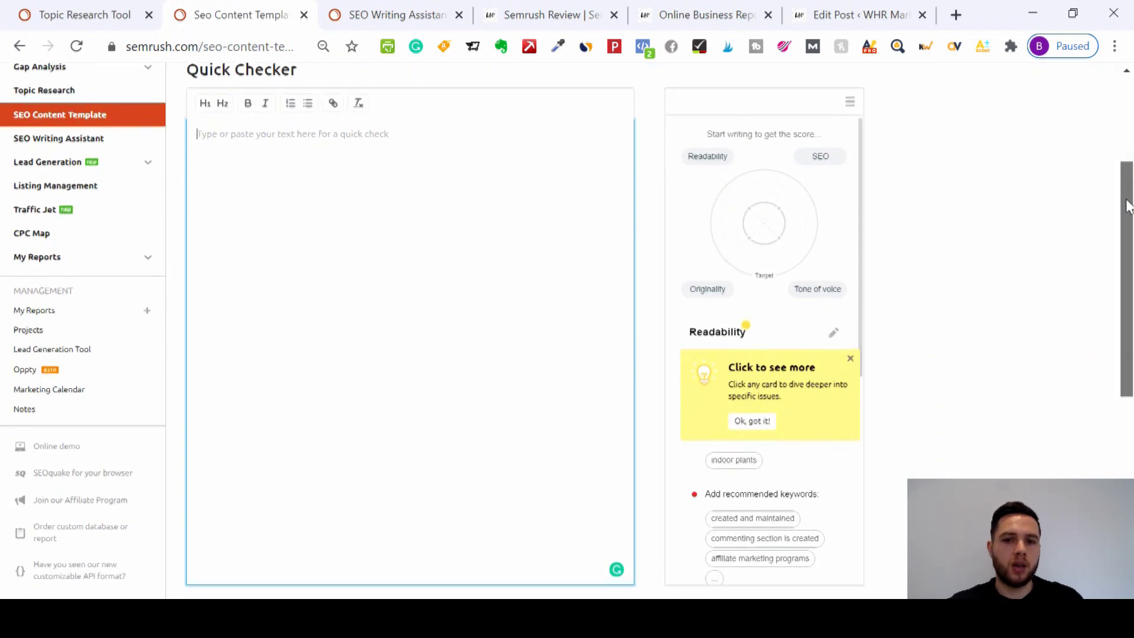
left_click_drag(1129, 206, 1126, 220)
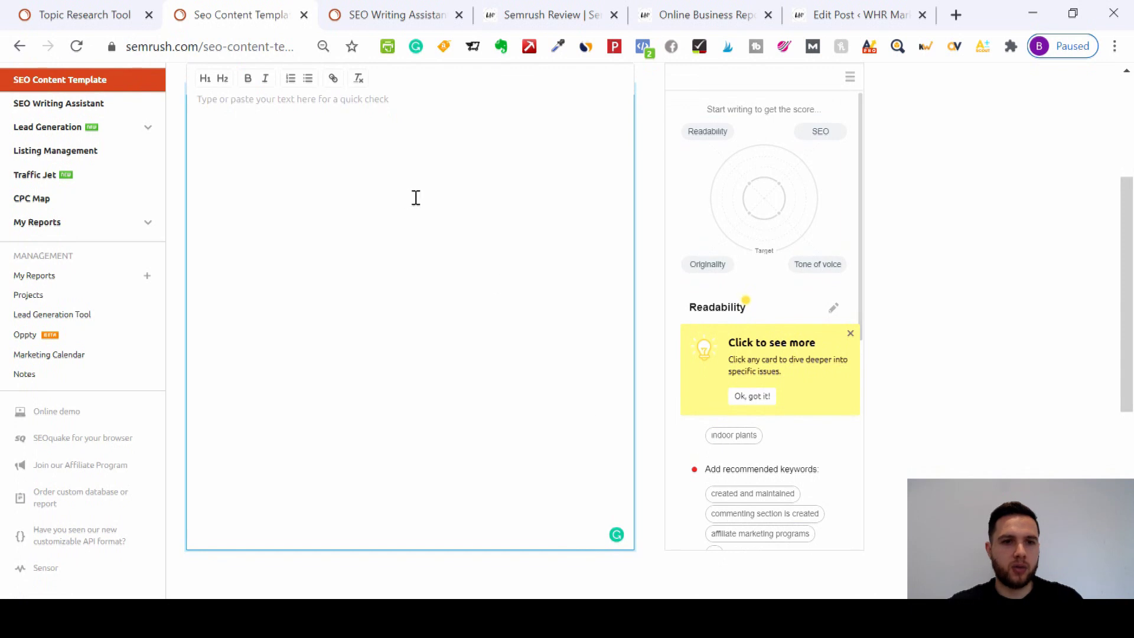
left_click_drag(1127, 248, 1127, 237)
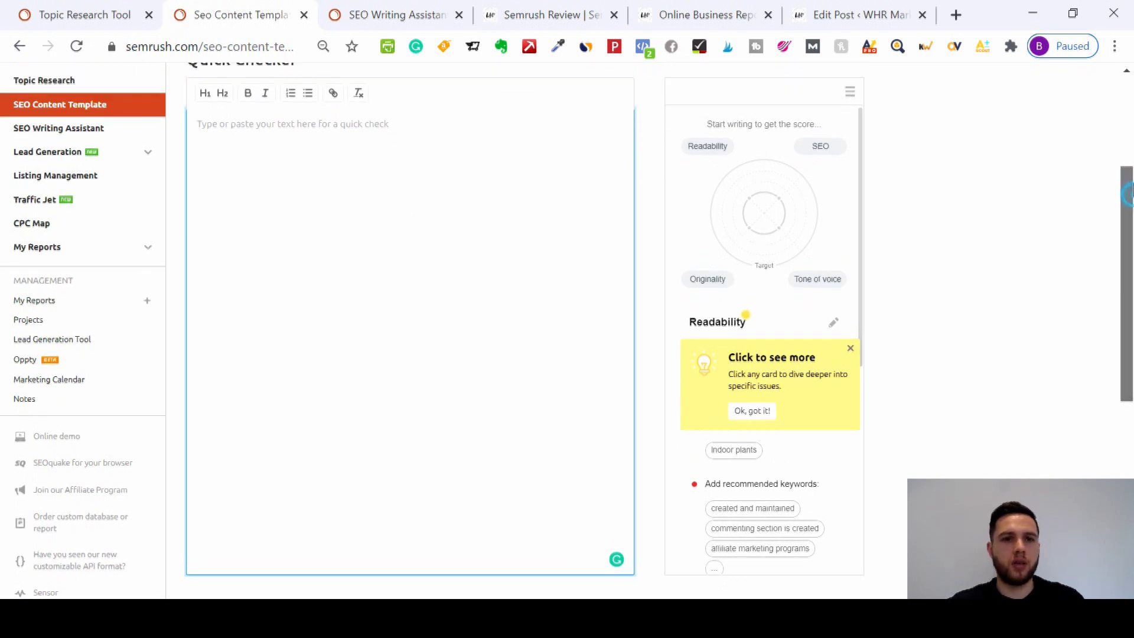
Add 'Indoor Plants' as an H1 heading, bringing the score to Mediocre 4.5/10.
left_click(248, 132)
type("Indoo")
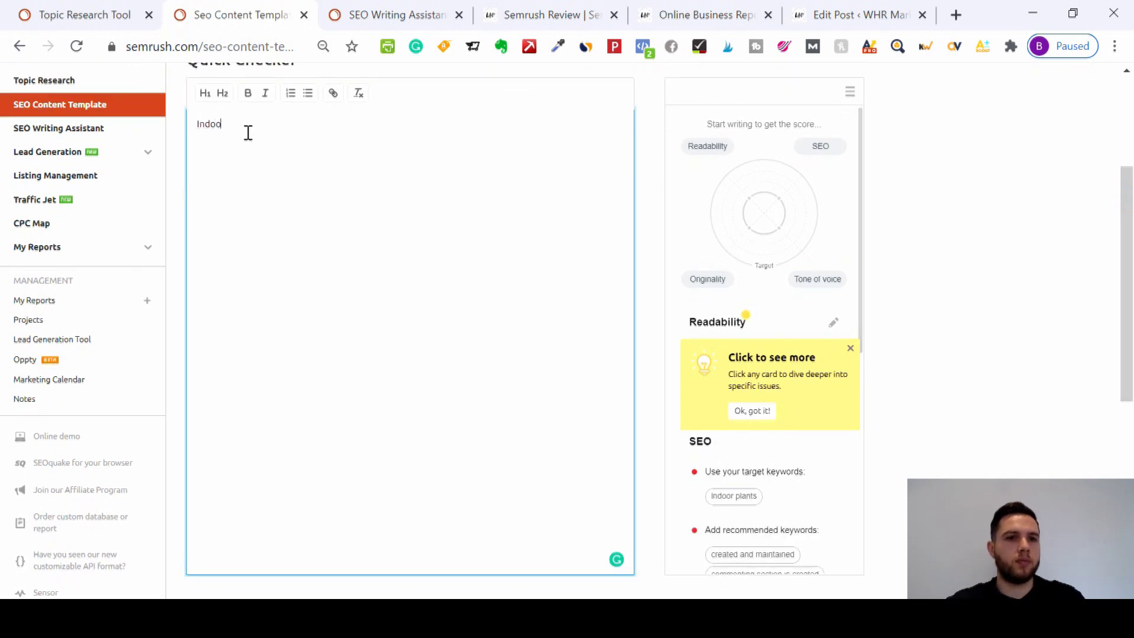
type("r Plants")
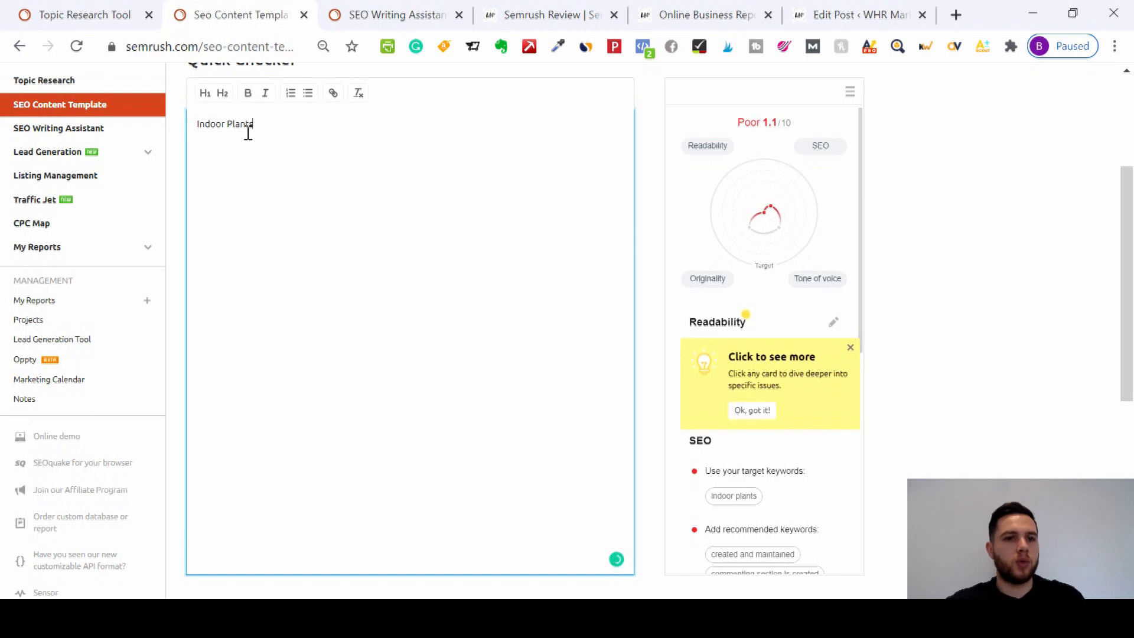
left_click_drag(274, 127, 152, 127)
left_click(206, 98)
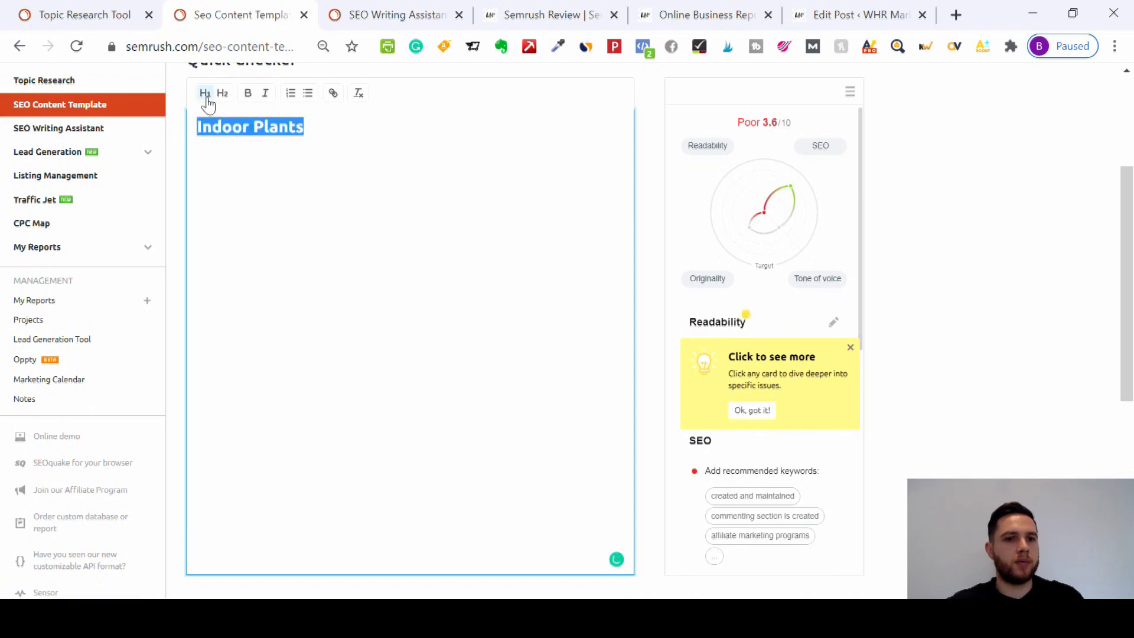
left_click(325, 136)
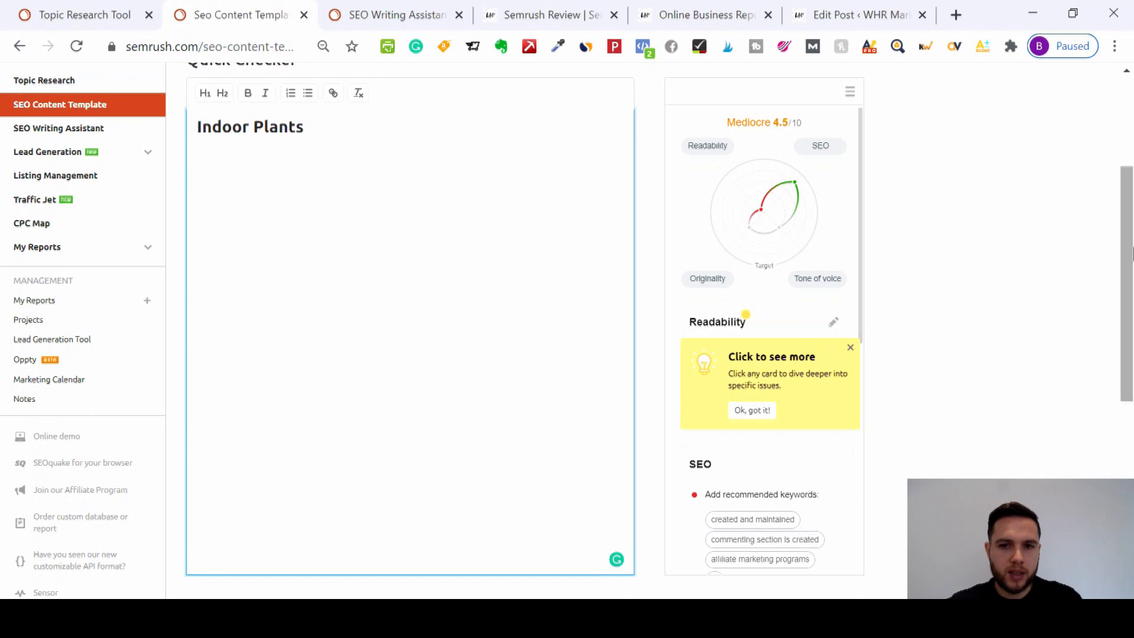
left_click_drag(1127, 248, 1070, 244)
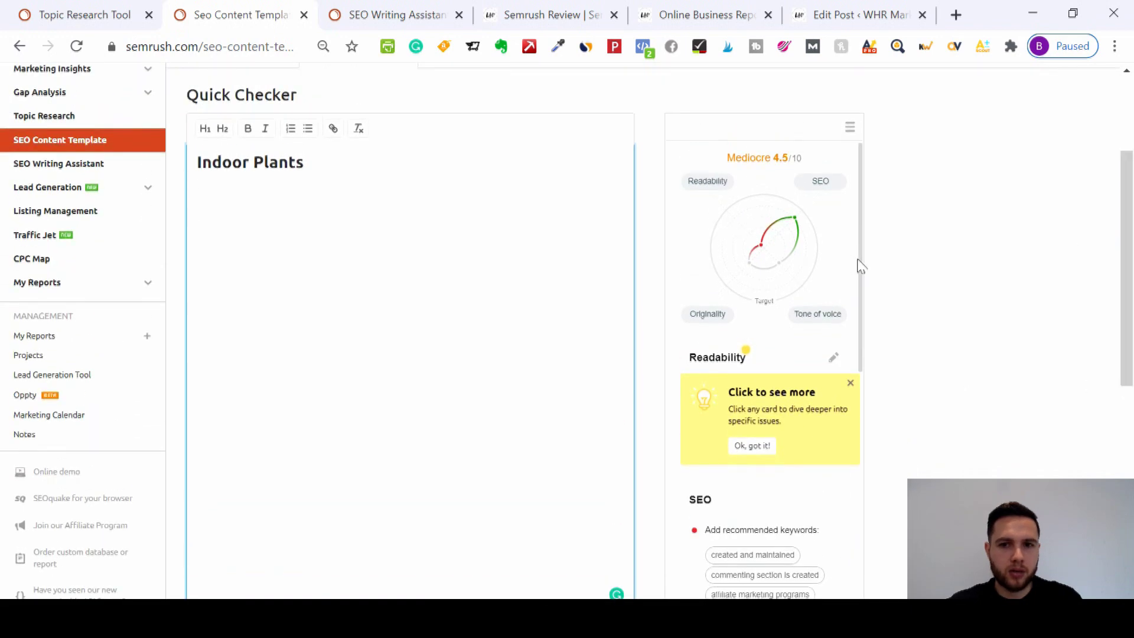
left_click_drag(860, 265, 874, 365)
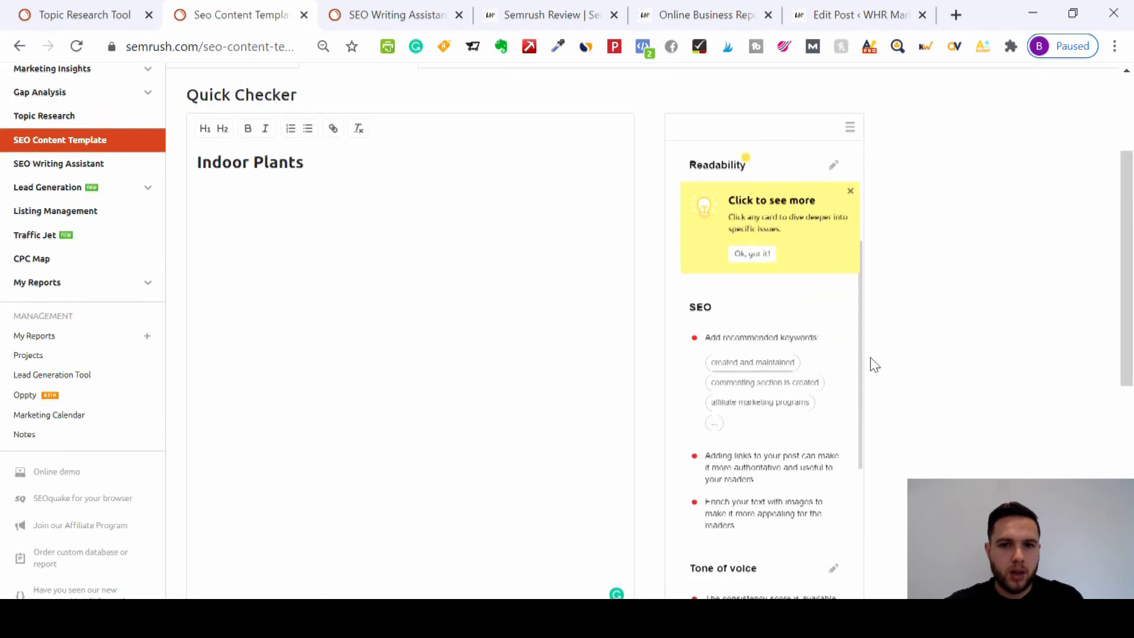
Open the SEO keyword details and add 'Green leaves' and 'Living Room' lines below the heading.
left_click(716, 429)
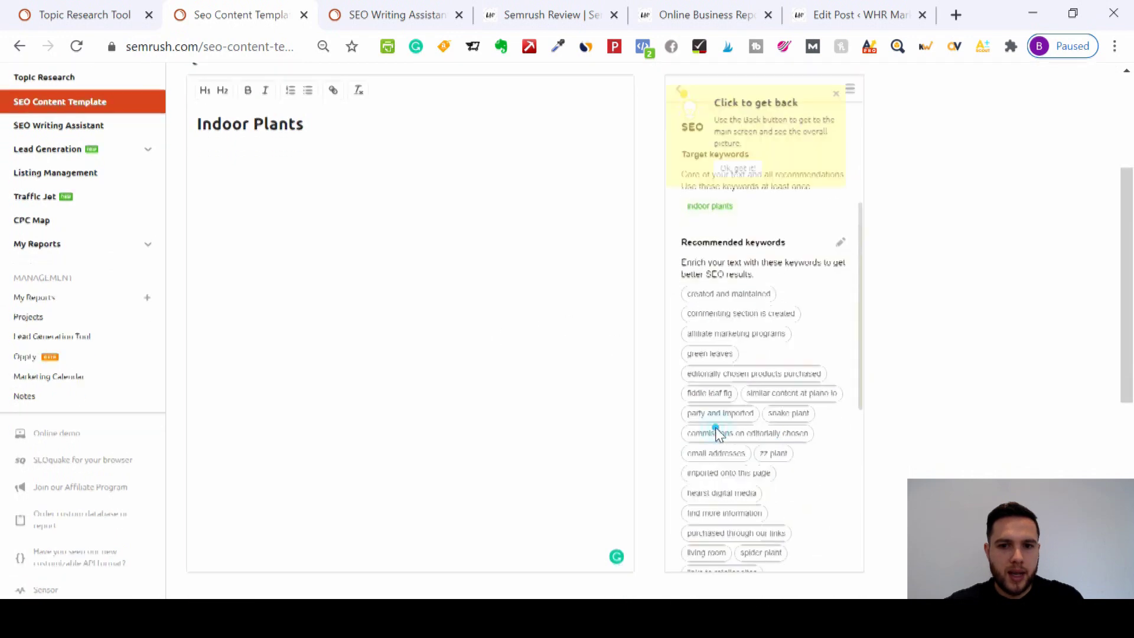
scroll(715, 427, "down", 2)
left_click(360, 145)
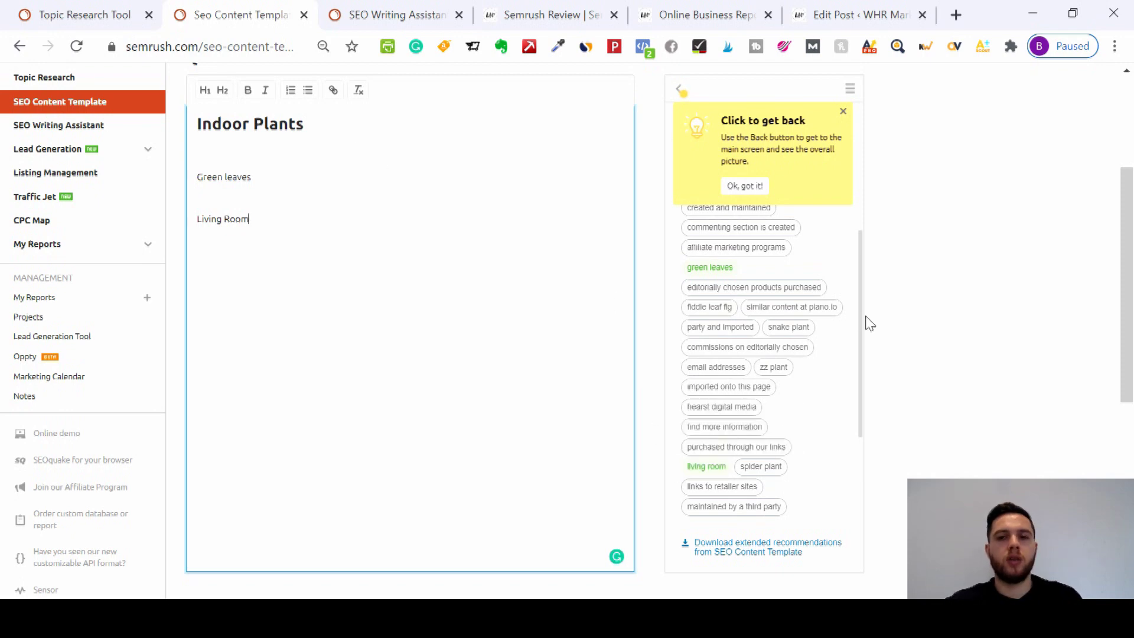
left_click_drag(861, 324, 903, 473)
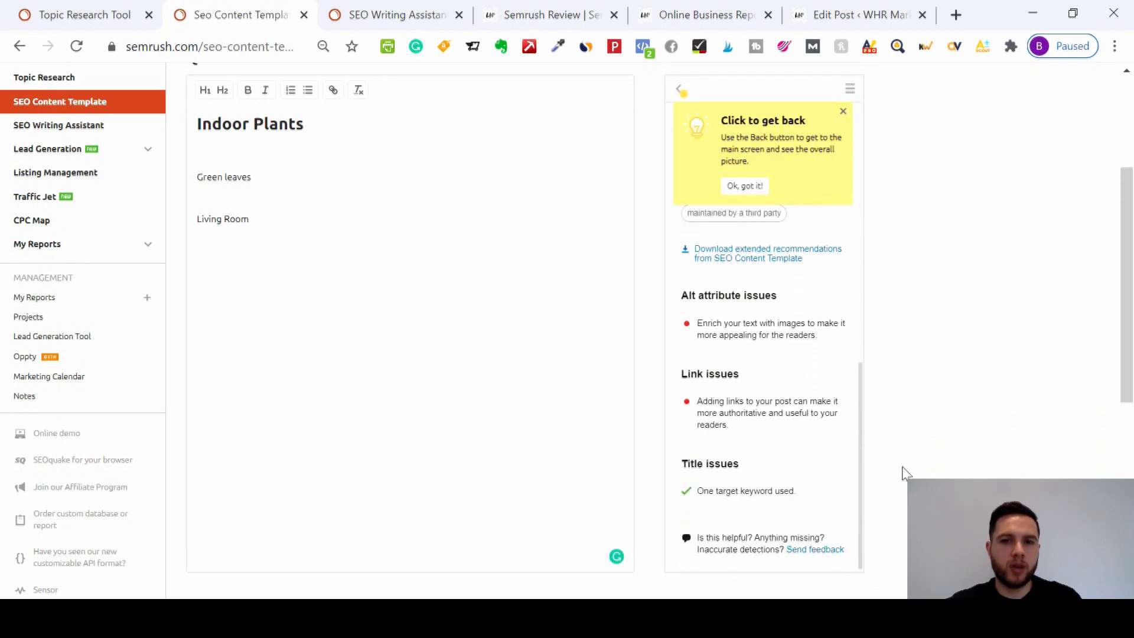
left_click_drag(1125, 372, 1073, 354)
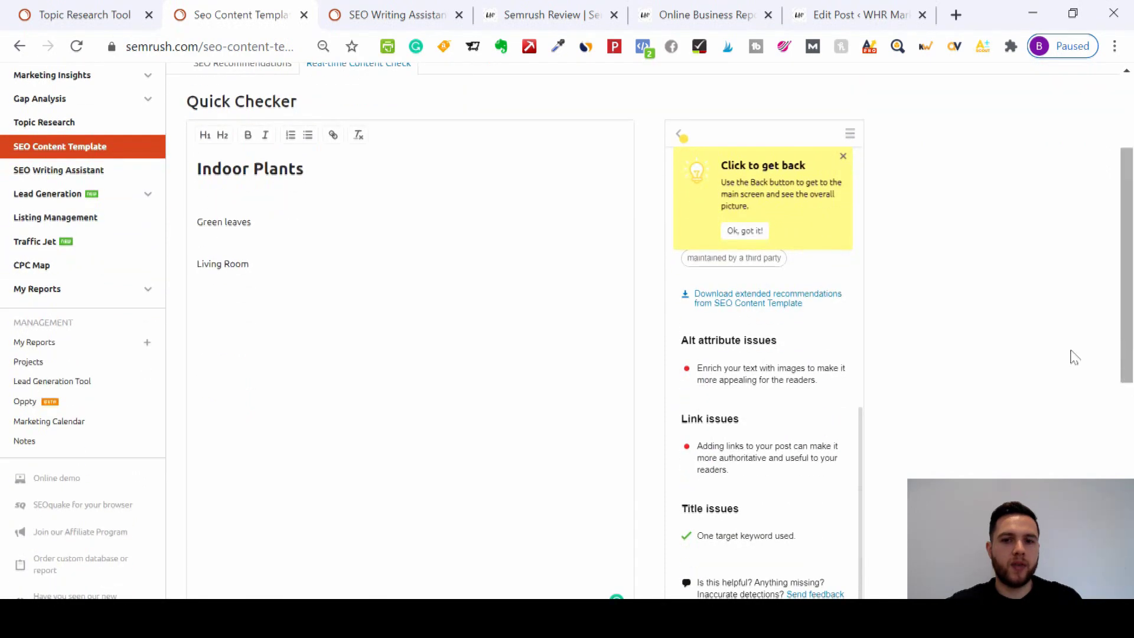
left_click(393, 7)
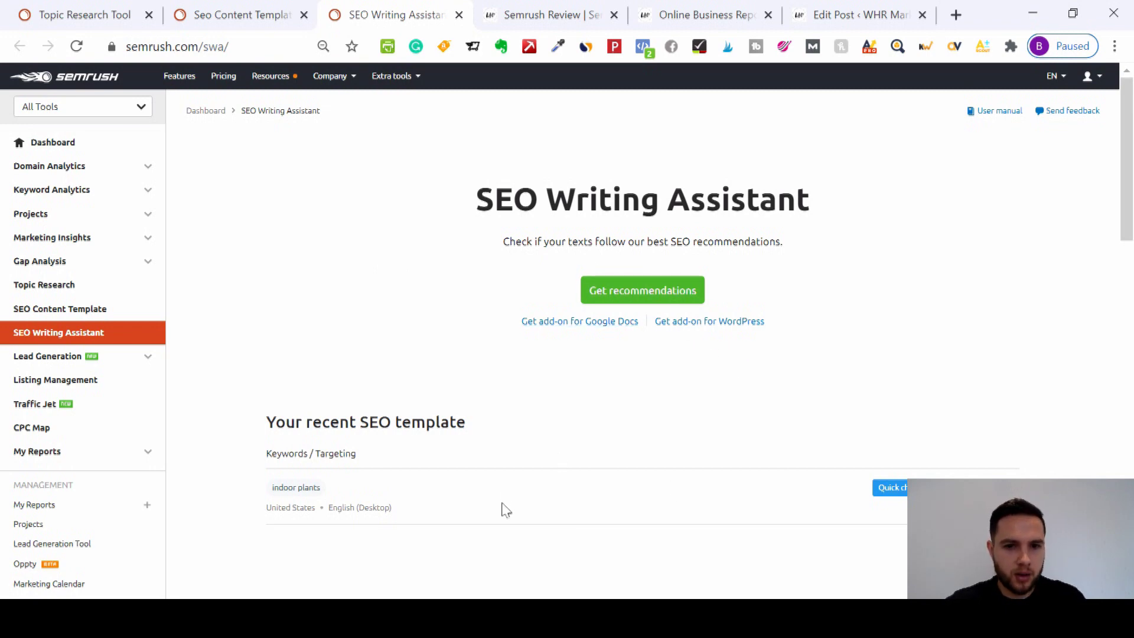
Start a new quick check with target keyword 'indoor plants' and load its recommendations.
left_click(891, 488)
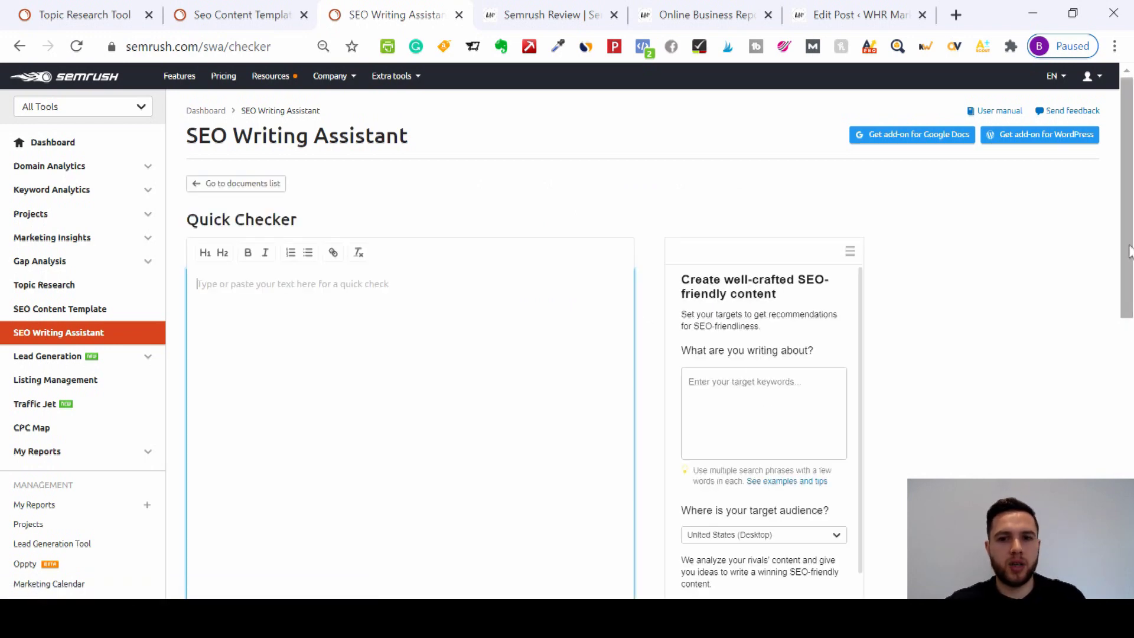
scroll(1131, 372, "down", 2)
left_click(752, 254)
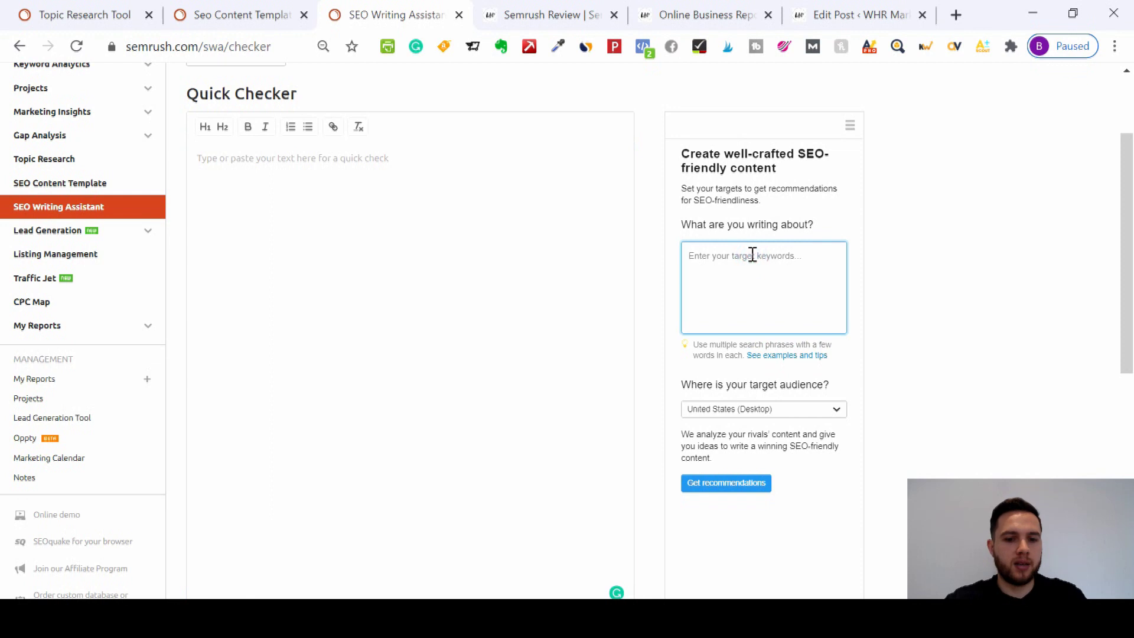
type("indoor plants")
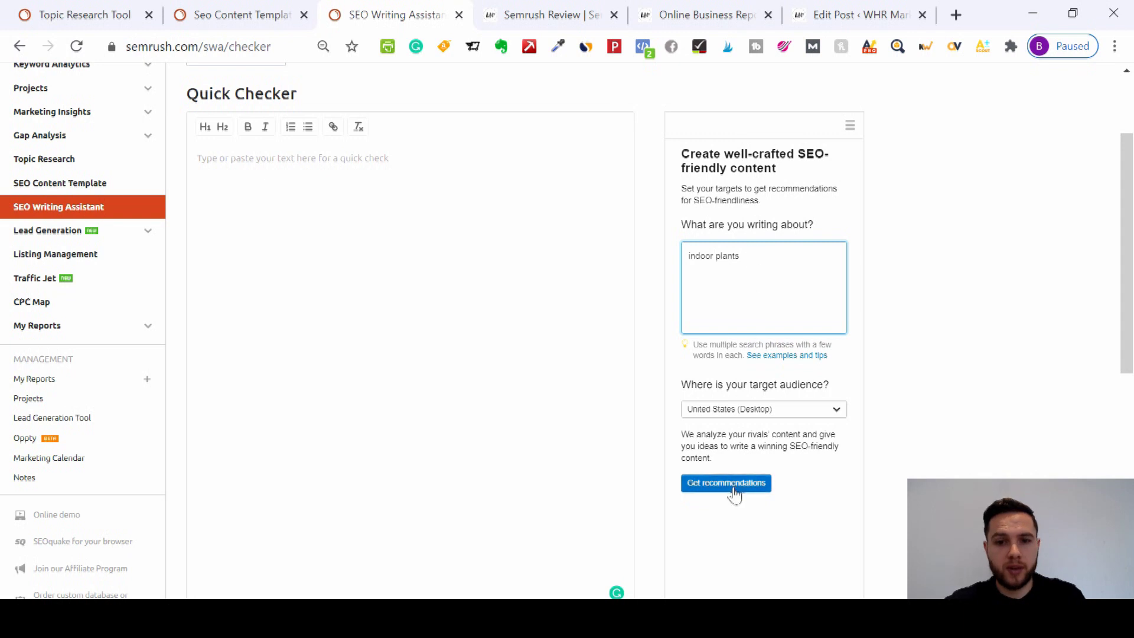
left_click(732, 486)
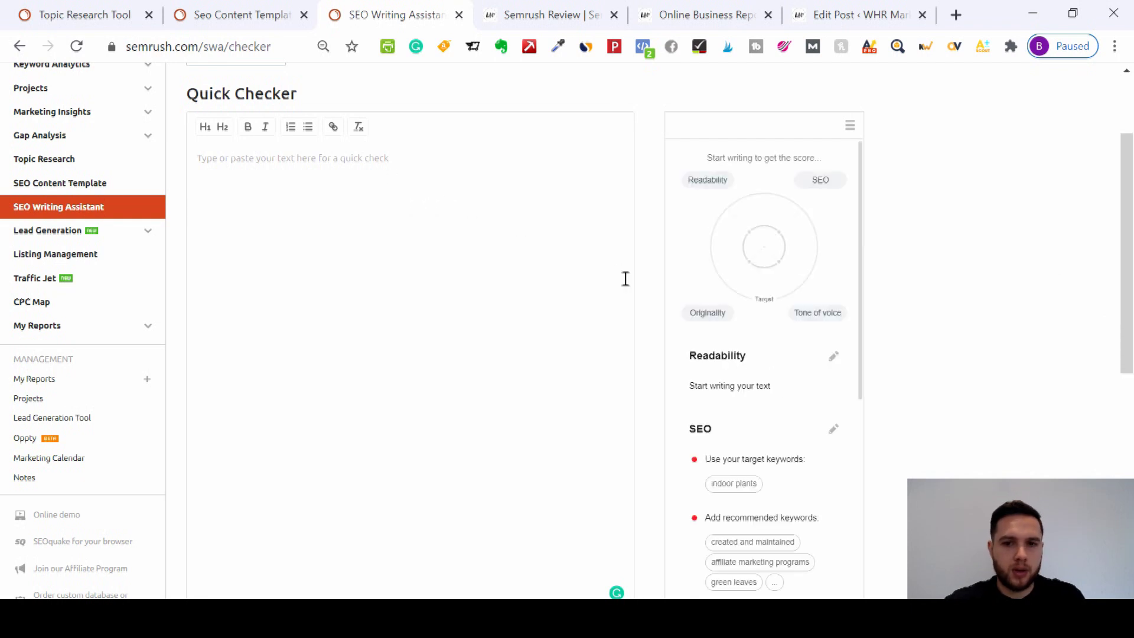
Add an 'Indoor plants' H1 heading to the new draft and start a new line below it.
left_click(301, 220)
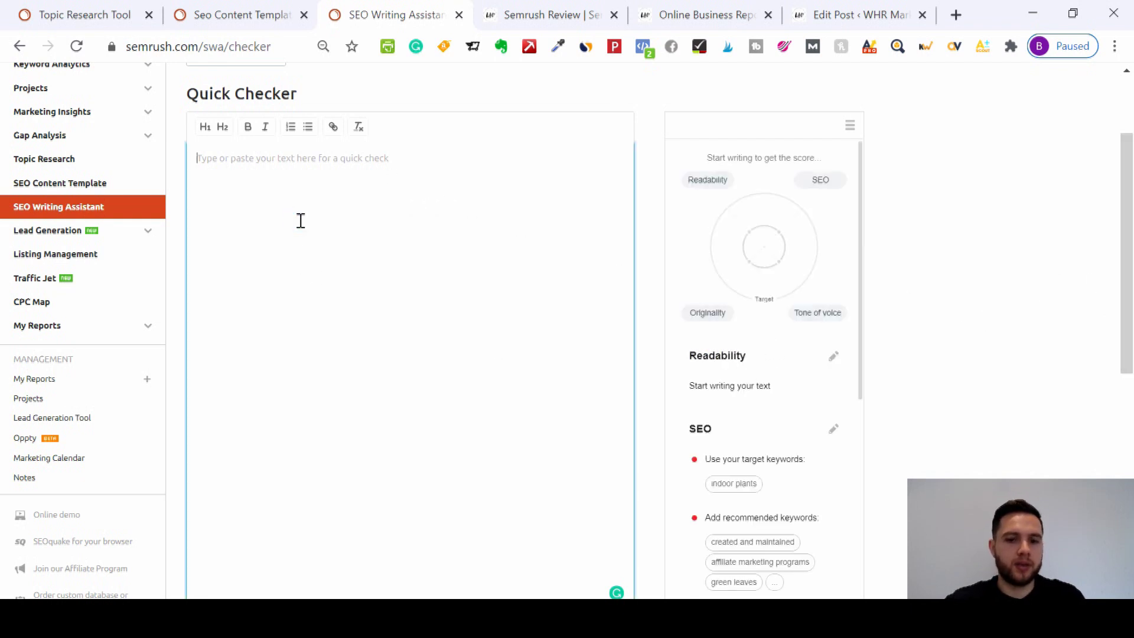
type("Indoor plants")
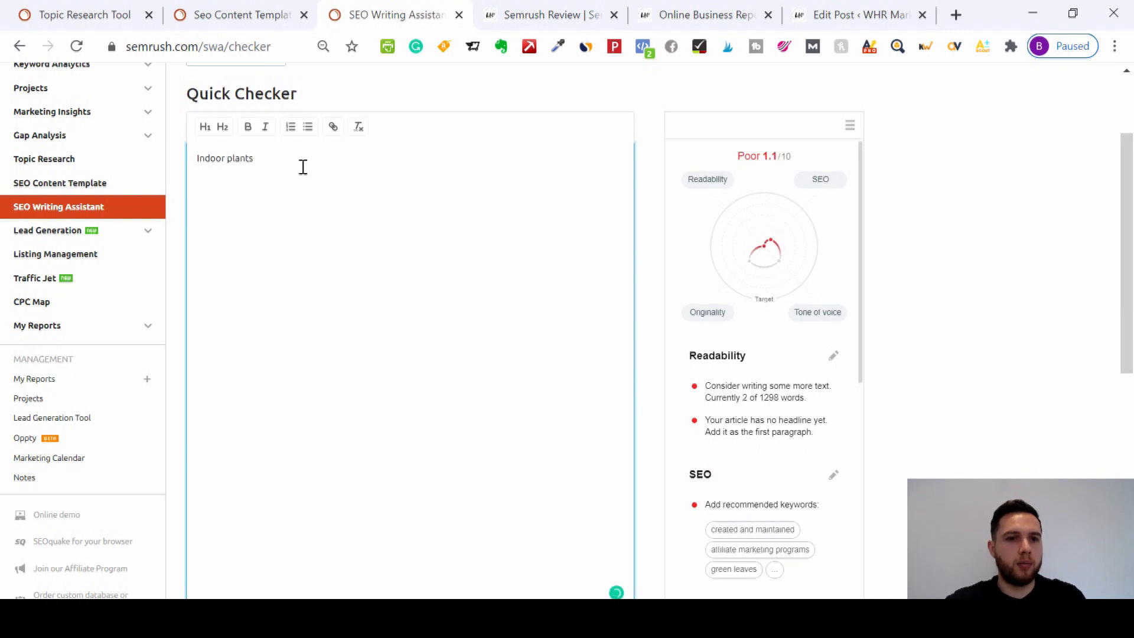
left_click_drag(302, 162, 188, 161)
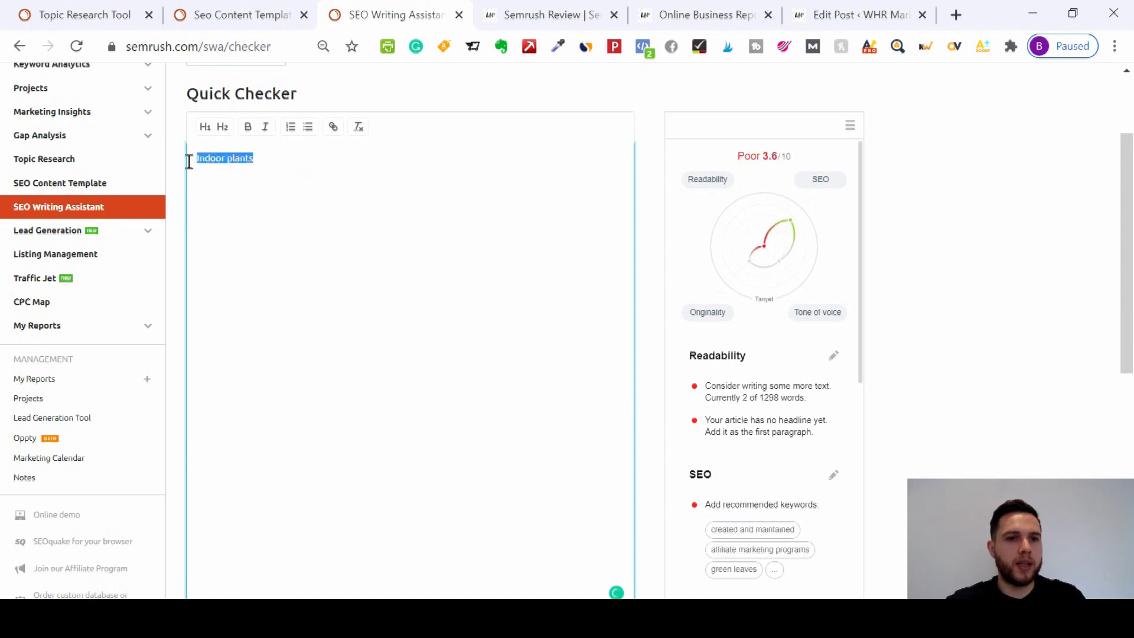
left_click(205, 127)
left_click(385, 162)
key("Return")
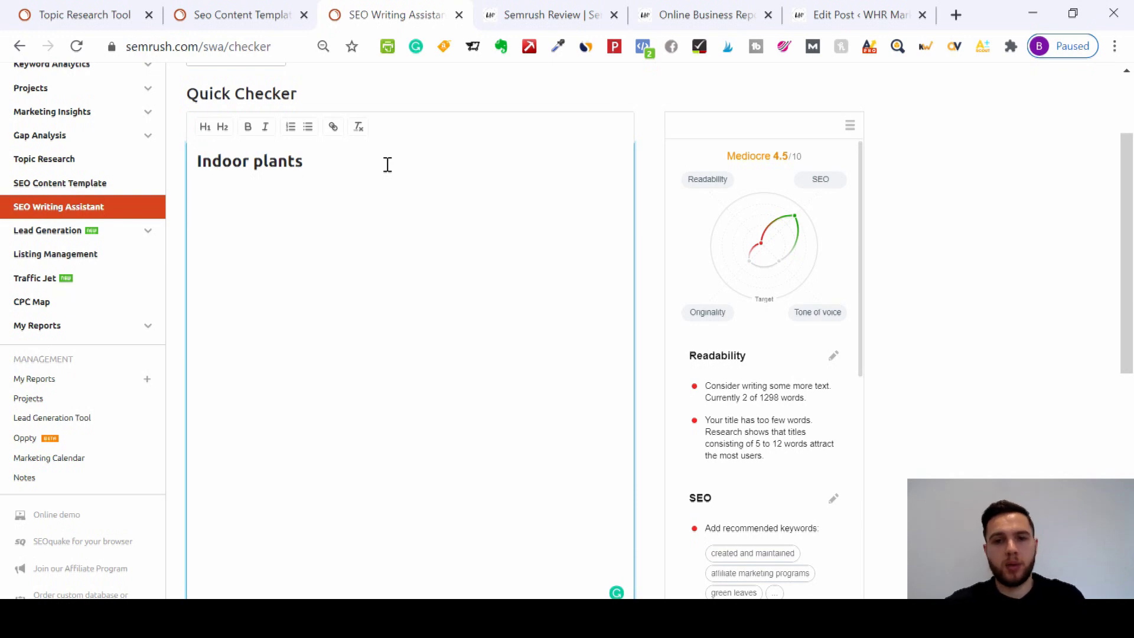
mouse_move(1128, 276)
left_mouse_down()
mouse_move(1128, 328)
mouse_move(1128, 275)
left_mouse_up()
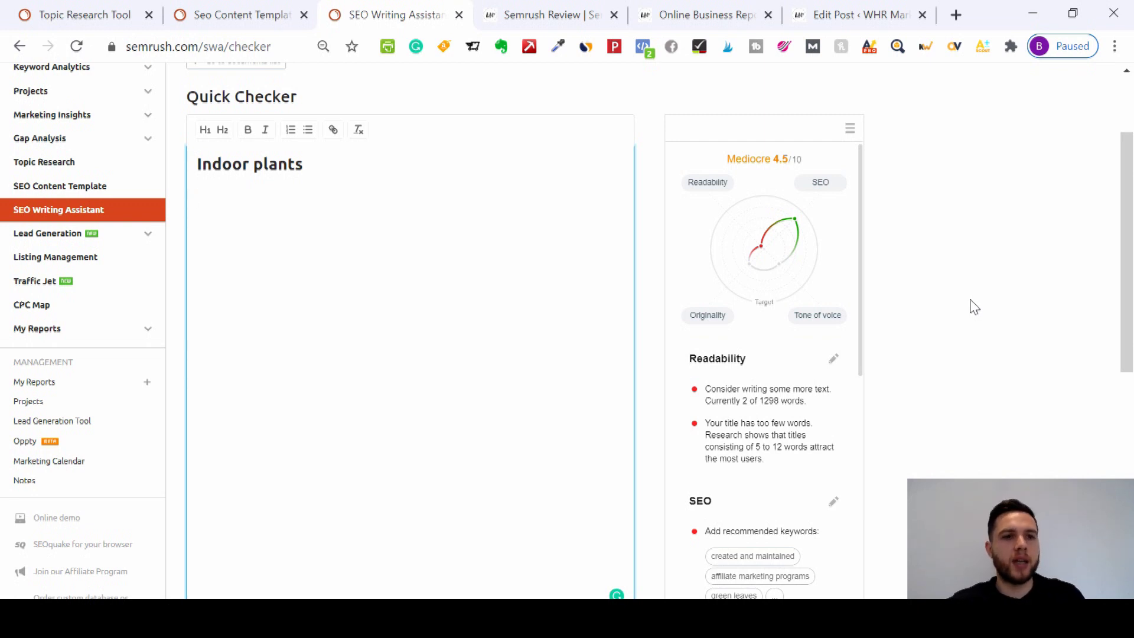
Scroll the Long Tail Pro Review post to its Semrush SEO Writing Assistant panel, scored Perfect 9.3/10.
left_click(869, 7)
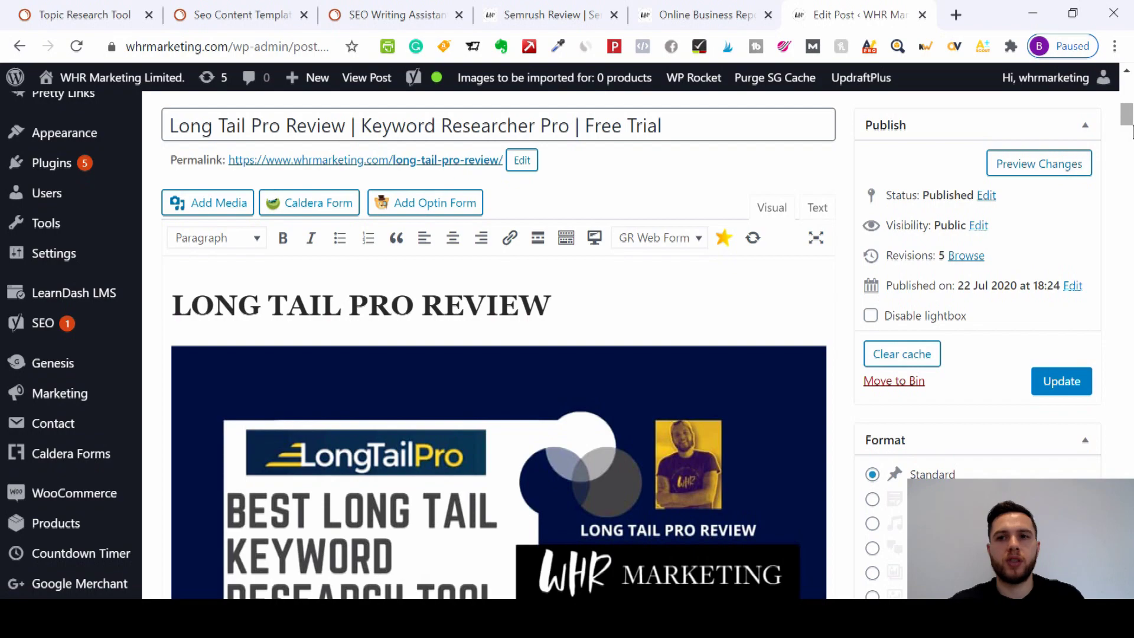
left_click_drag(1129, 121, 1131, 456)
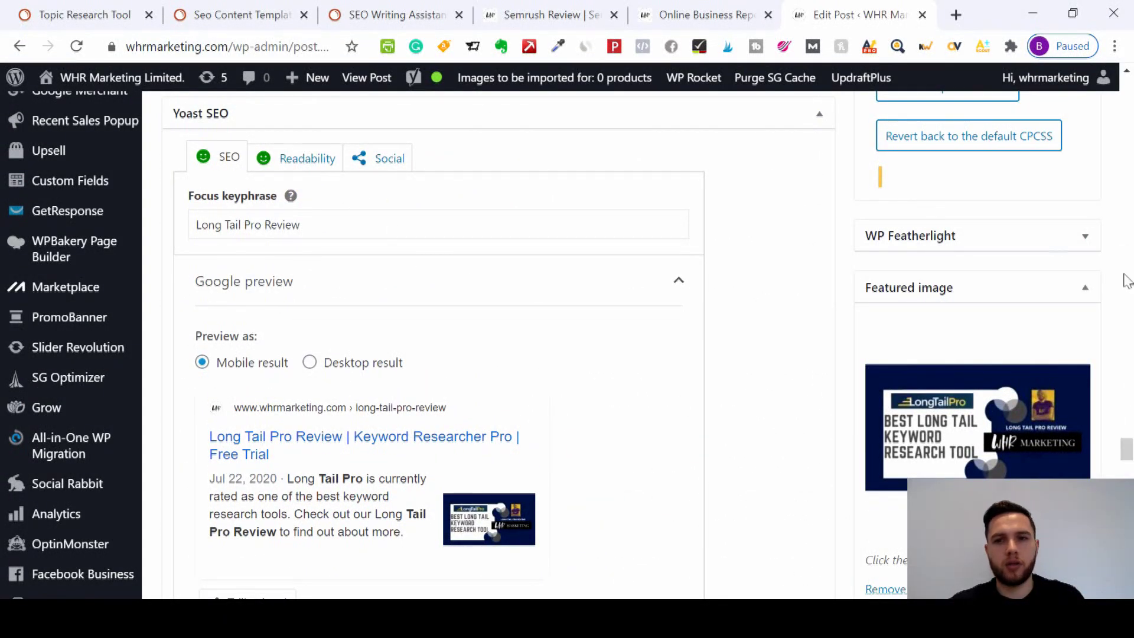
left_click_drag(1126, 450, 1126, 527)
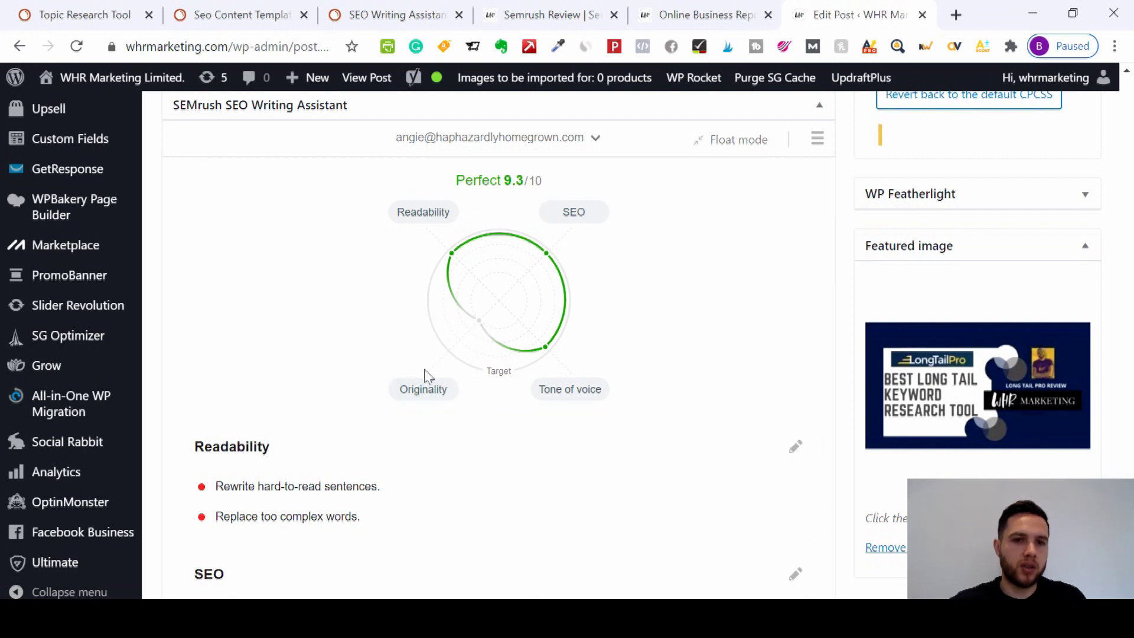
Show the post's Readability details: 2,185 words vs 1,749 target, title checks, flagged hard-to-read sentences.
left_click(435, 223)
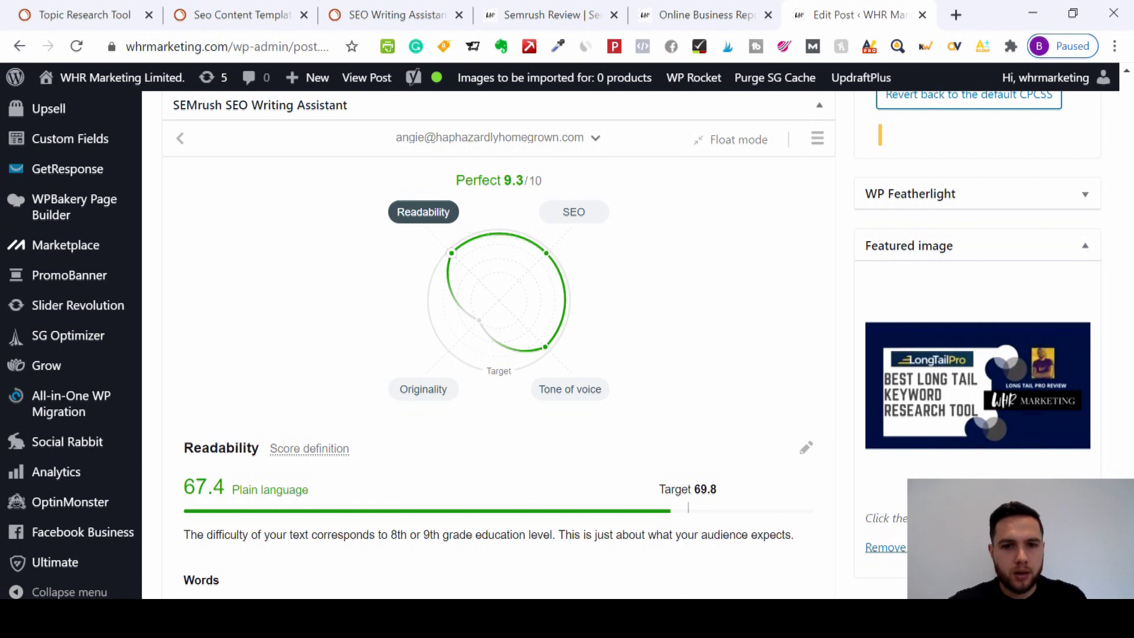
scroll(499, 343, "down", 3)
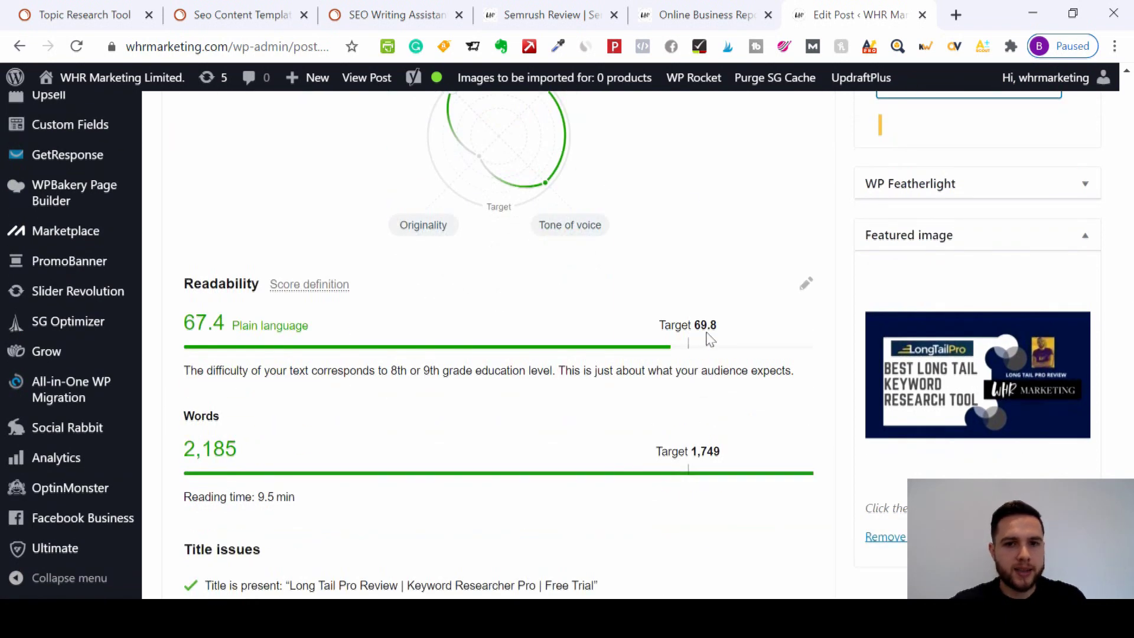
mouse_move(711, 331)
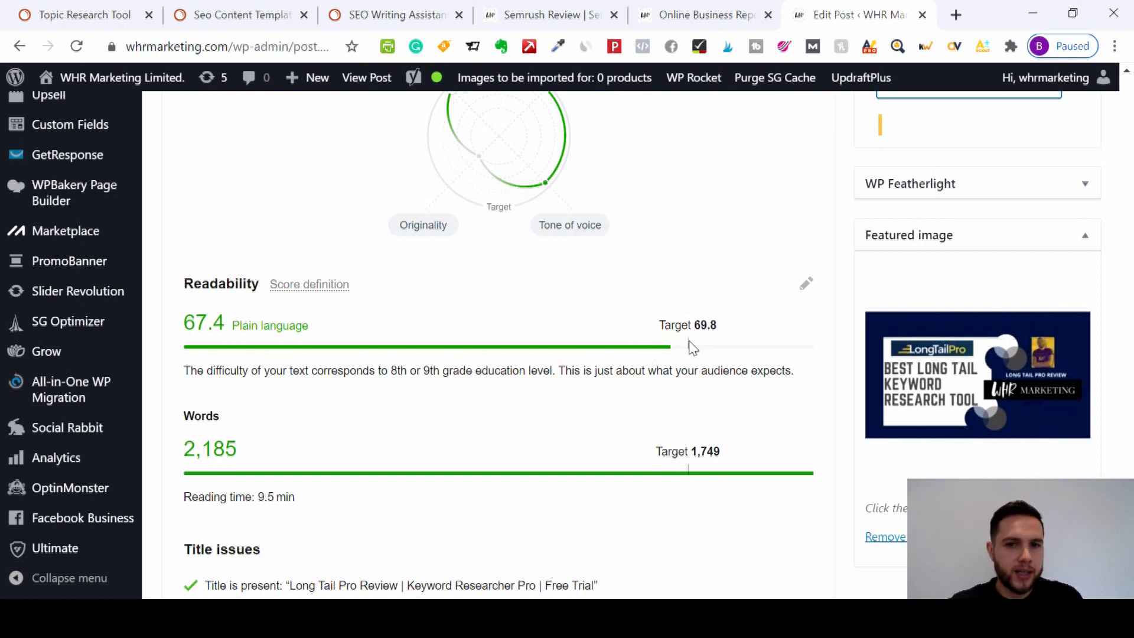
scroll(690, 347, "down", 1)
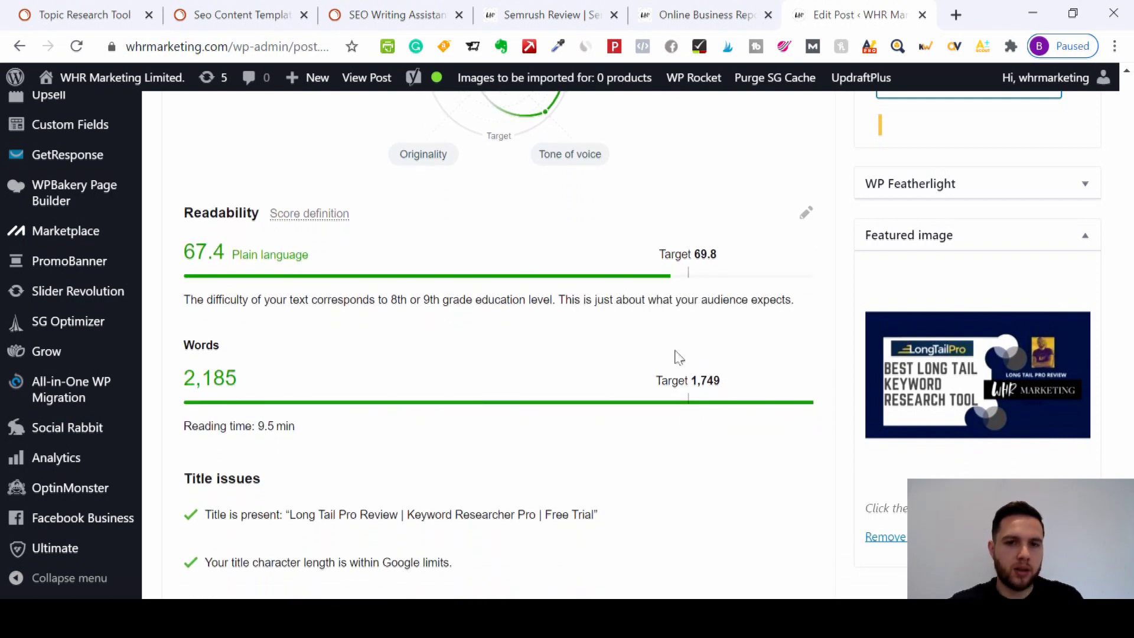
mouse_move(703, 381)
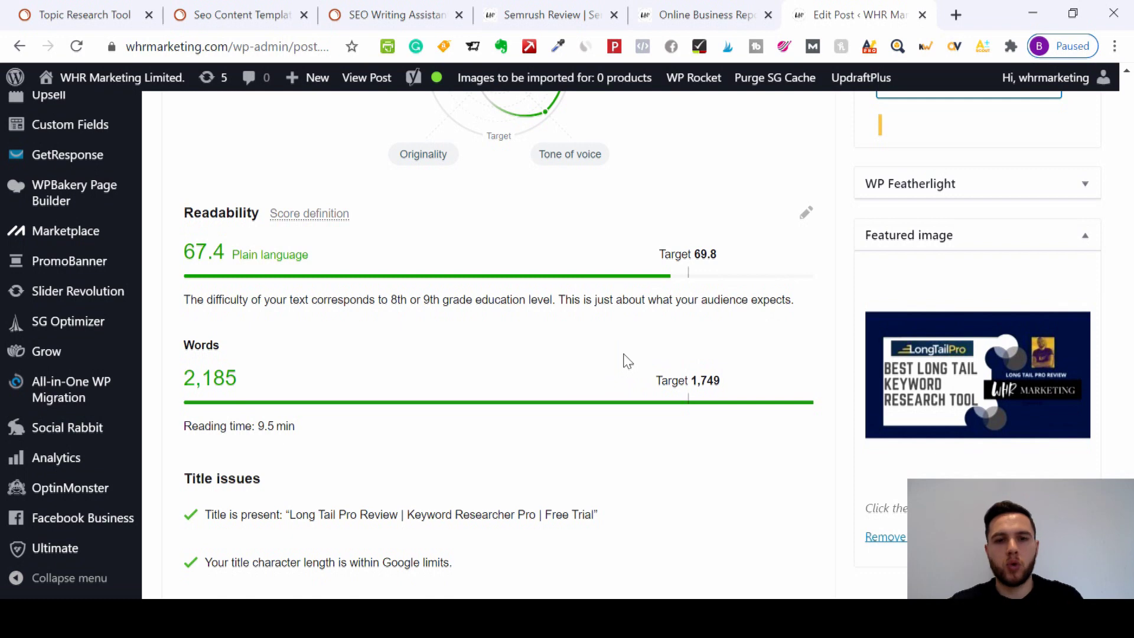
scroll(628, 361, "down", 1)
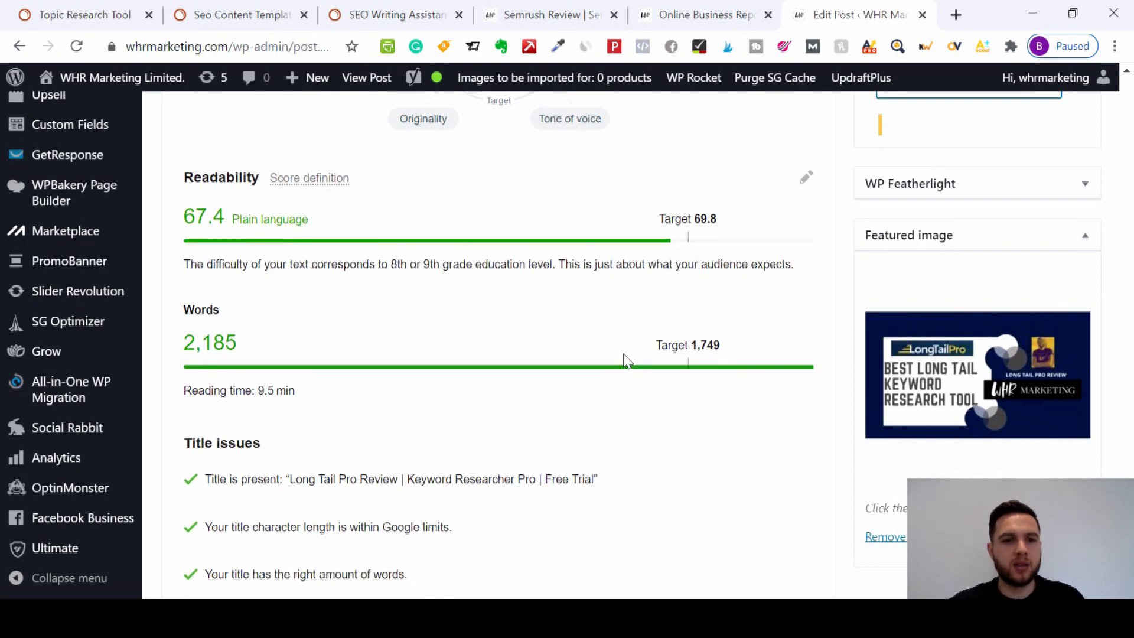
scroll(628, 361, "down", 3)
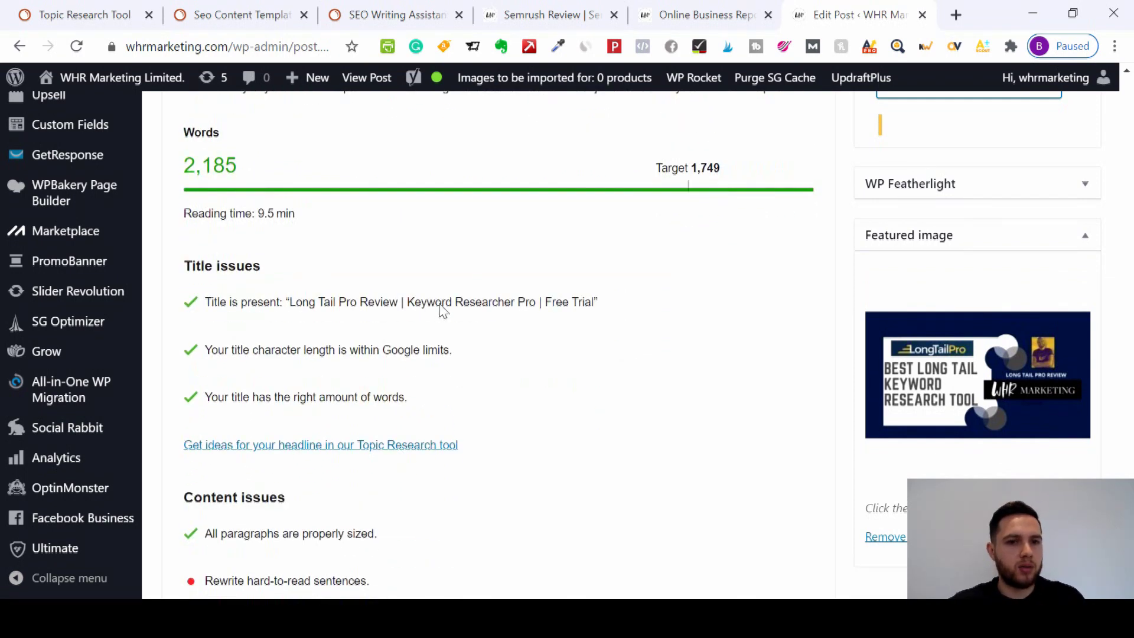
scroll(443, 312, "down", 1)
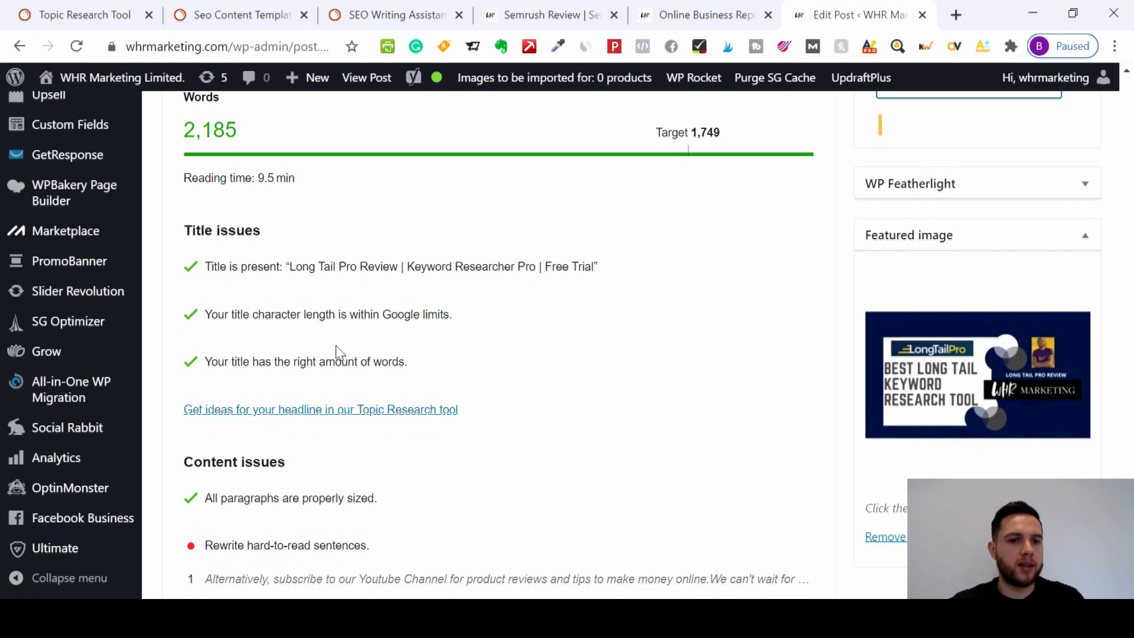
scroll(346, 496, "down", 1)
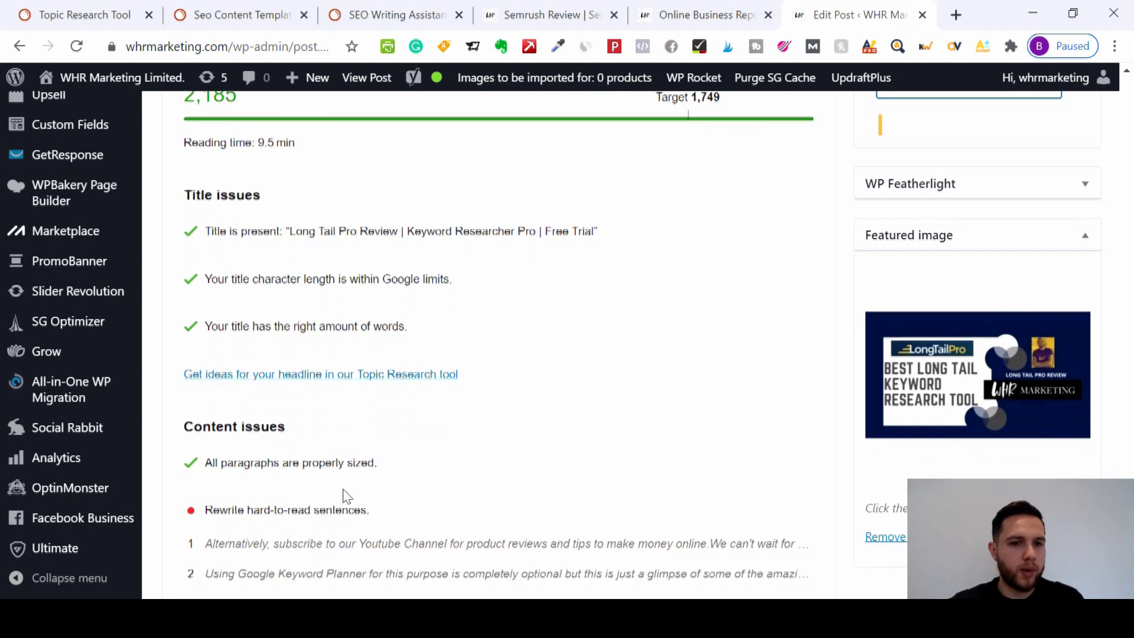
scroll(365, 473, "down", 5)
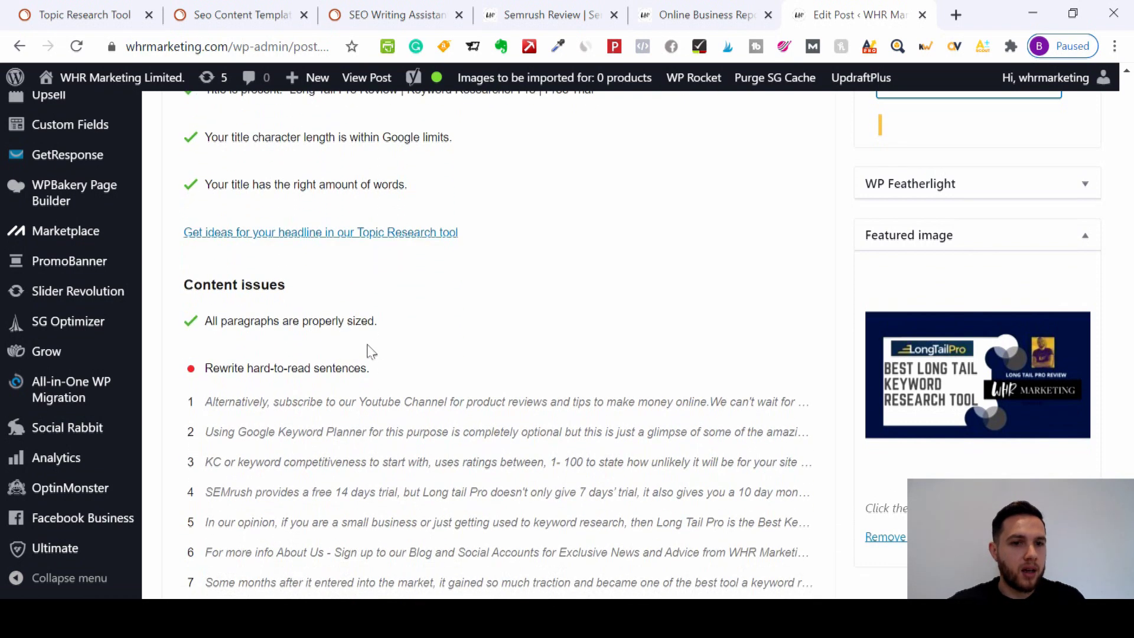
scroll(375, 348, "down", 4)
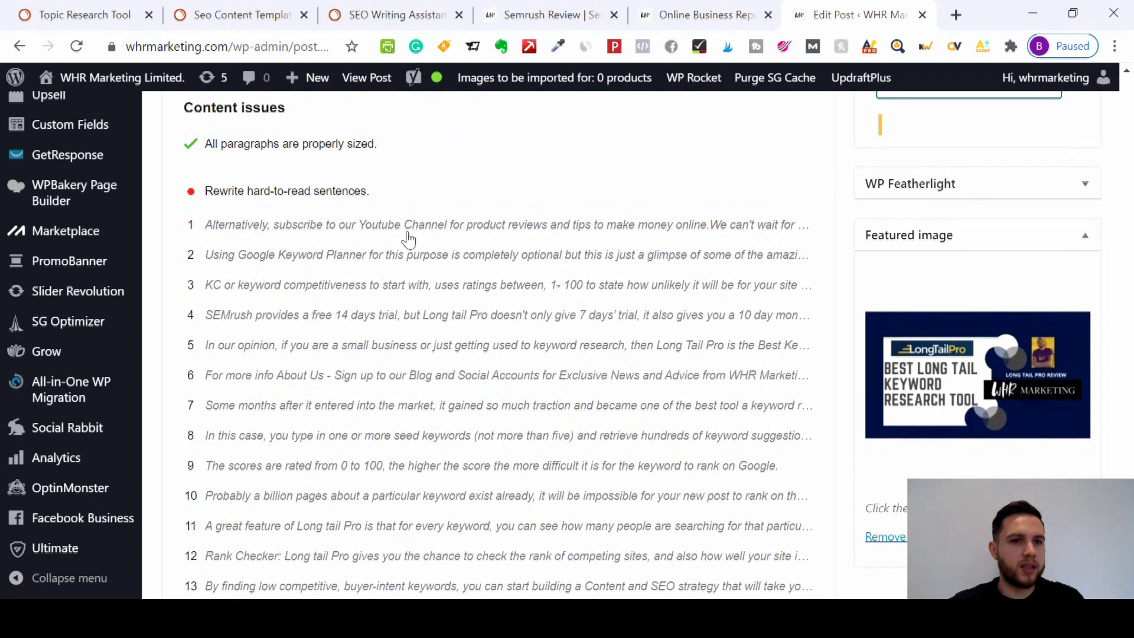
Copy the flagged Google Keyword Planner sentence and locate it in the post body.
left_click(425, 262)
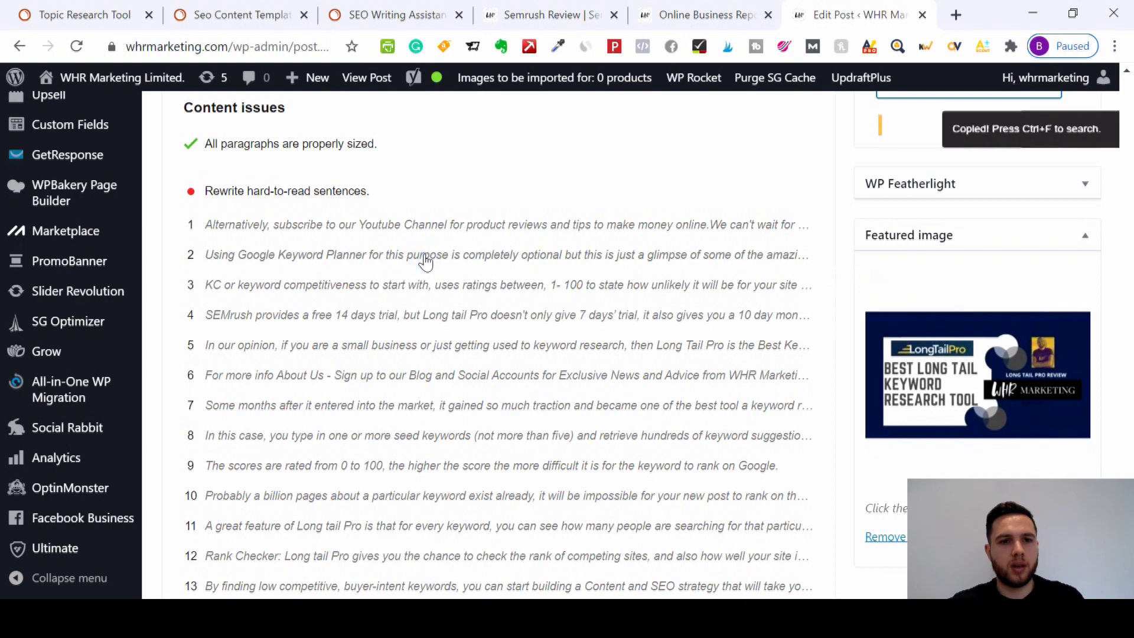
key("ctrl+f")
key("ctrl+v")
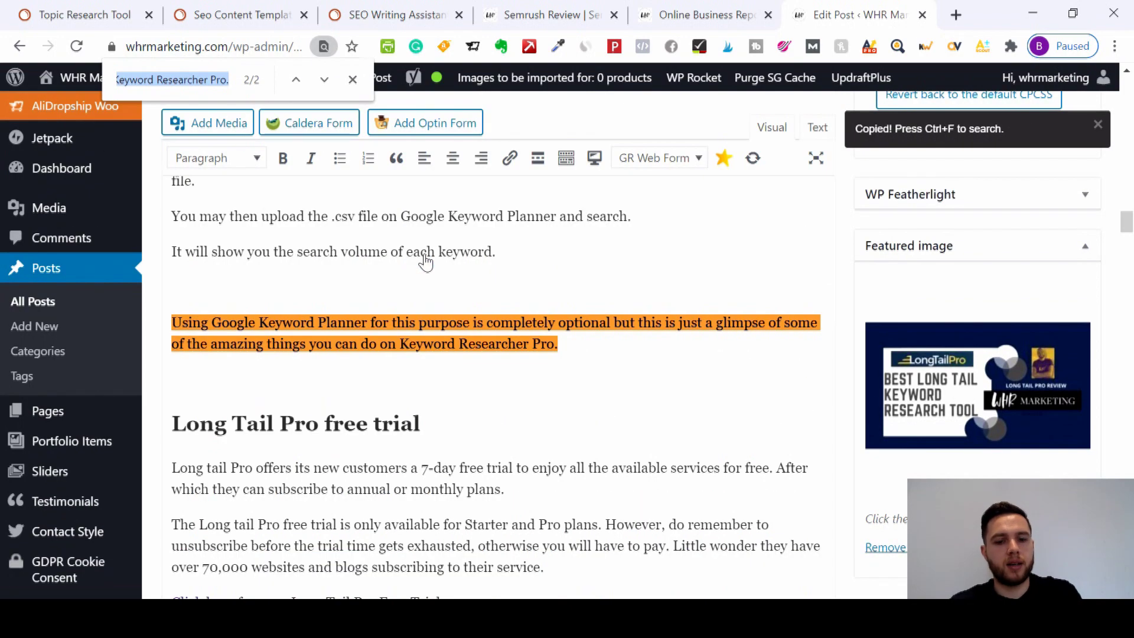
key("Return")
key("Return")
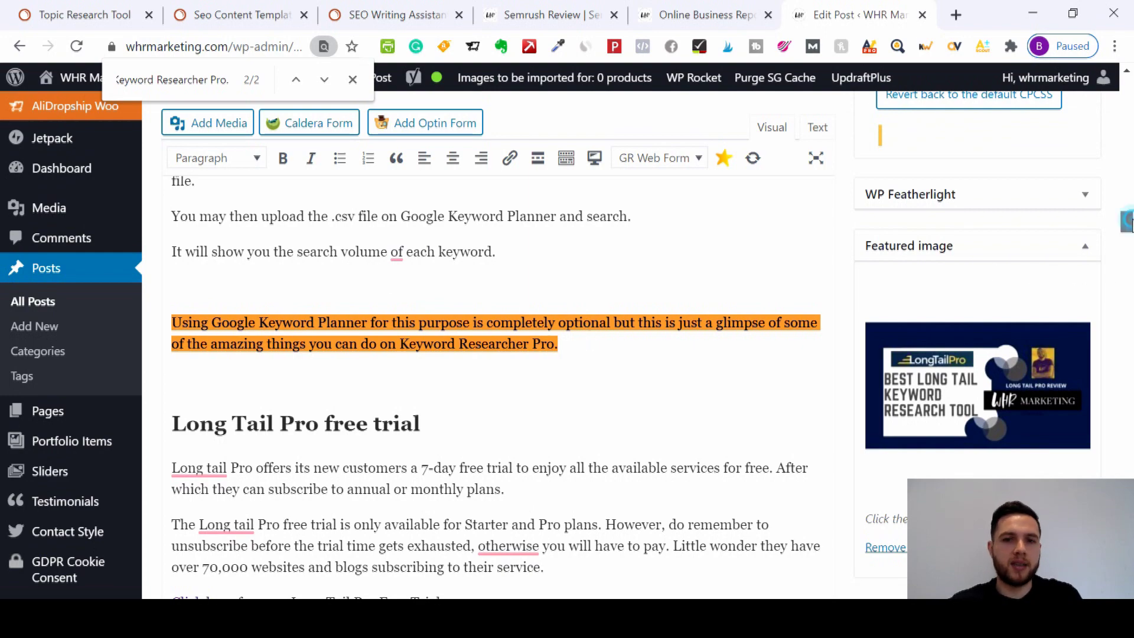
left_click_drag(1127, 222, 1127, 524)
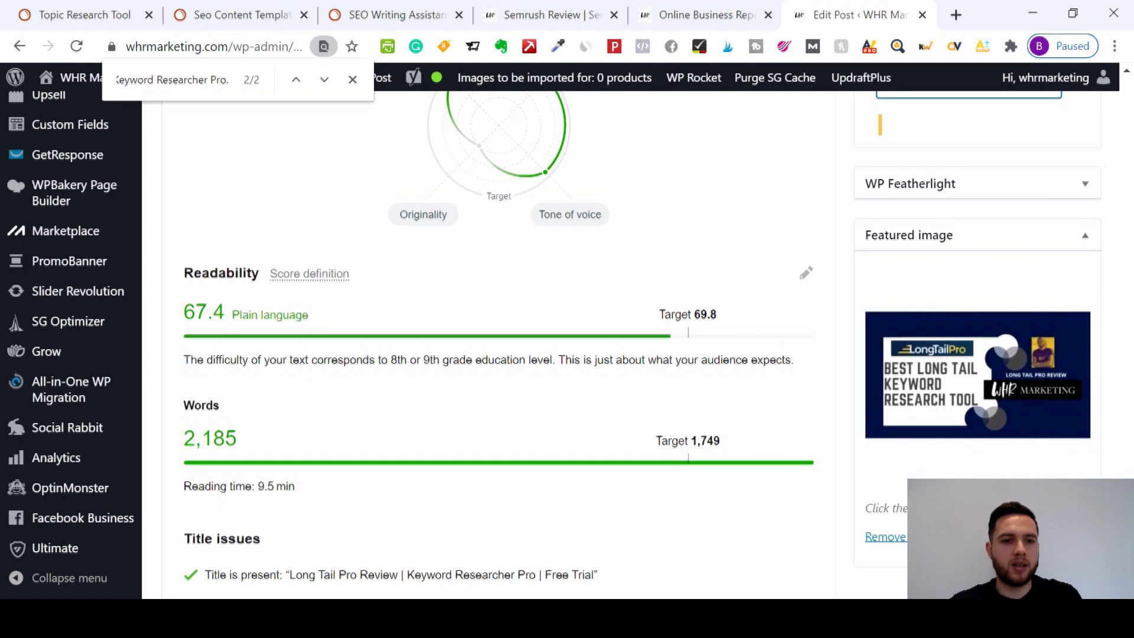
mouse_move(1127, 524)
left_mouse_down()
mouse_move(1127, 553)
mouse_move(1127, 524)
left_mouse_up()
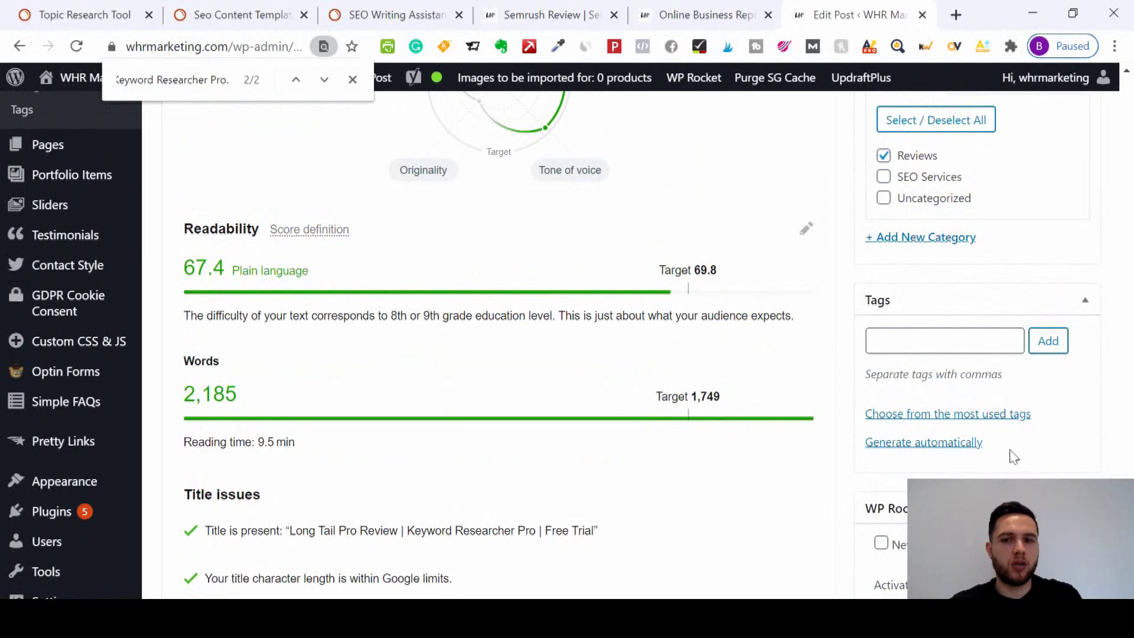
scroll(499, 295, "up", 3)
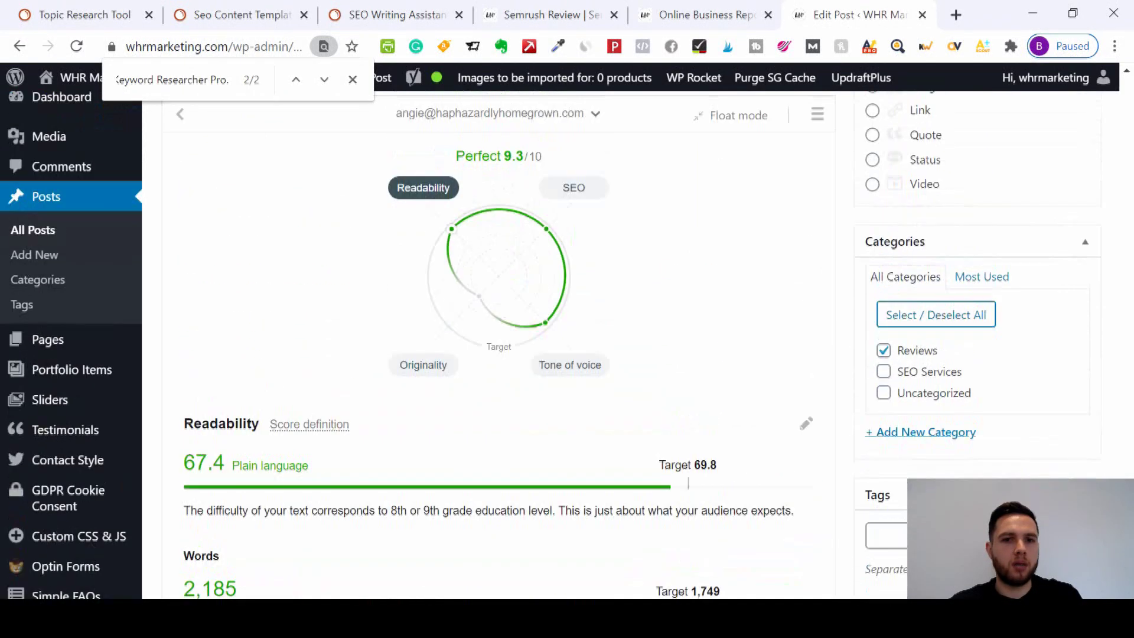
mouse_move(518, 164)
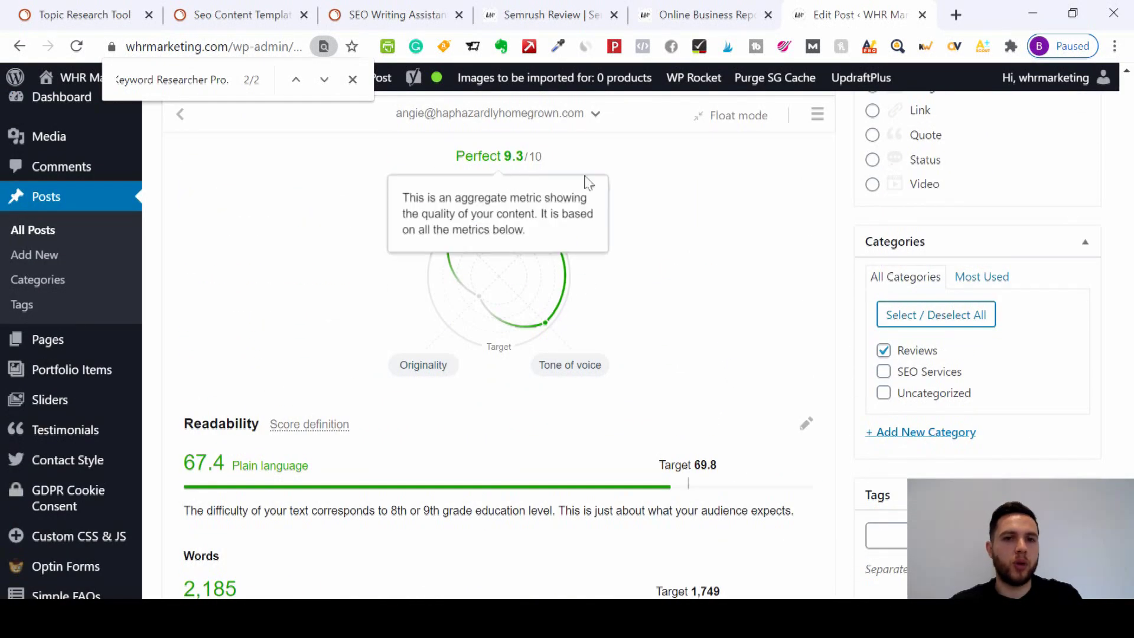
scroll(499, 343, "down", 20)
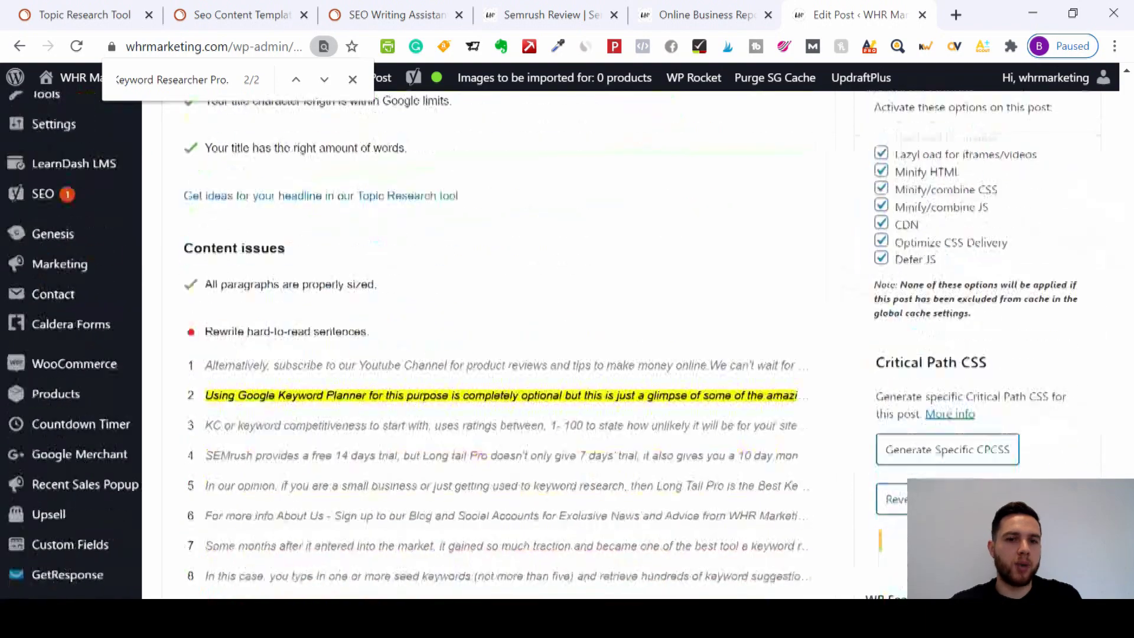
scroll(499, 343, "up", 2)
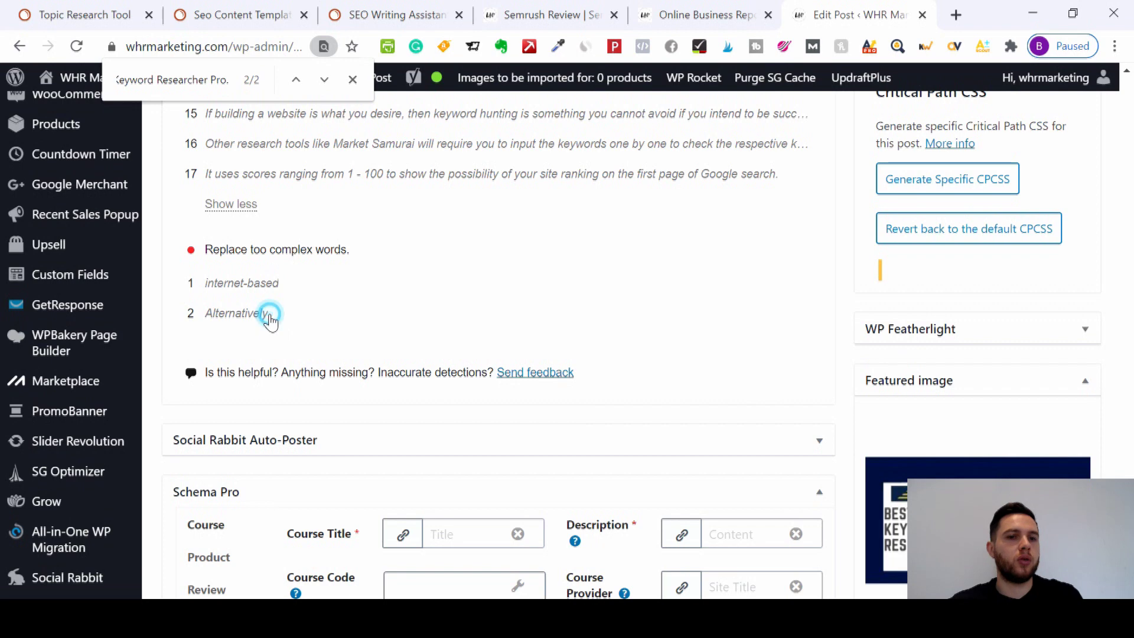
Copy the flagged word 'Alternatively' and find where it appears in the post.
left_click(272, 318)
key("ctrl+f")
key("ctrl+v")
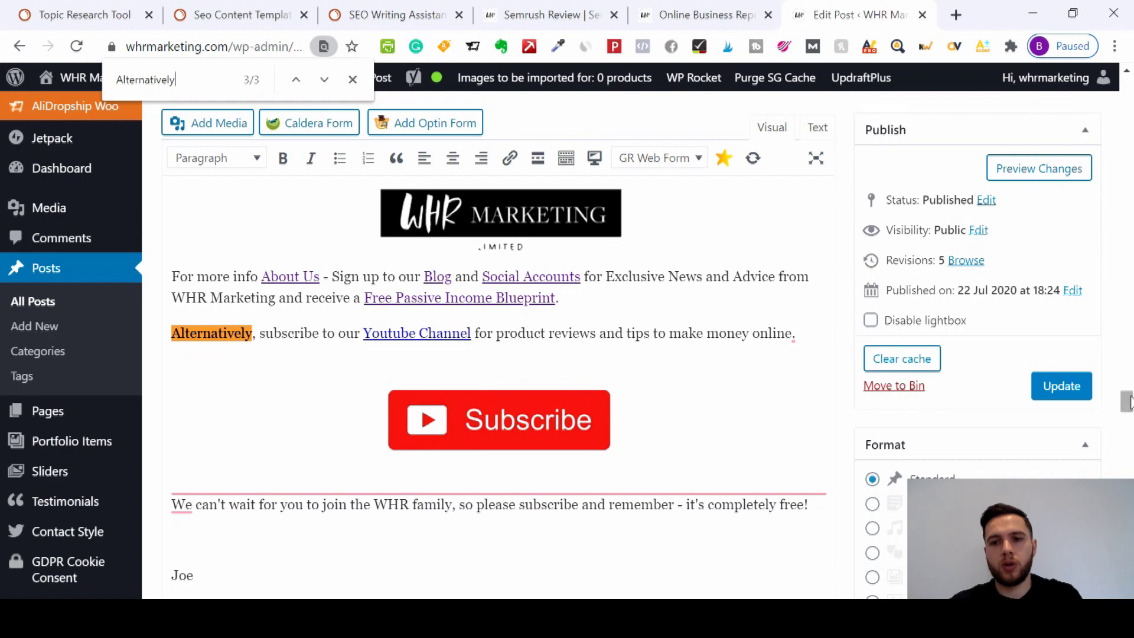
left_click_drag(1125, 398, 1125, 520)
scroll(499, 345, "down", 12)
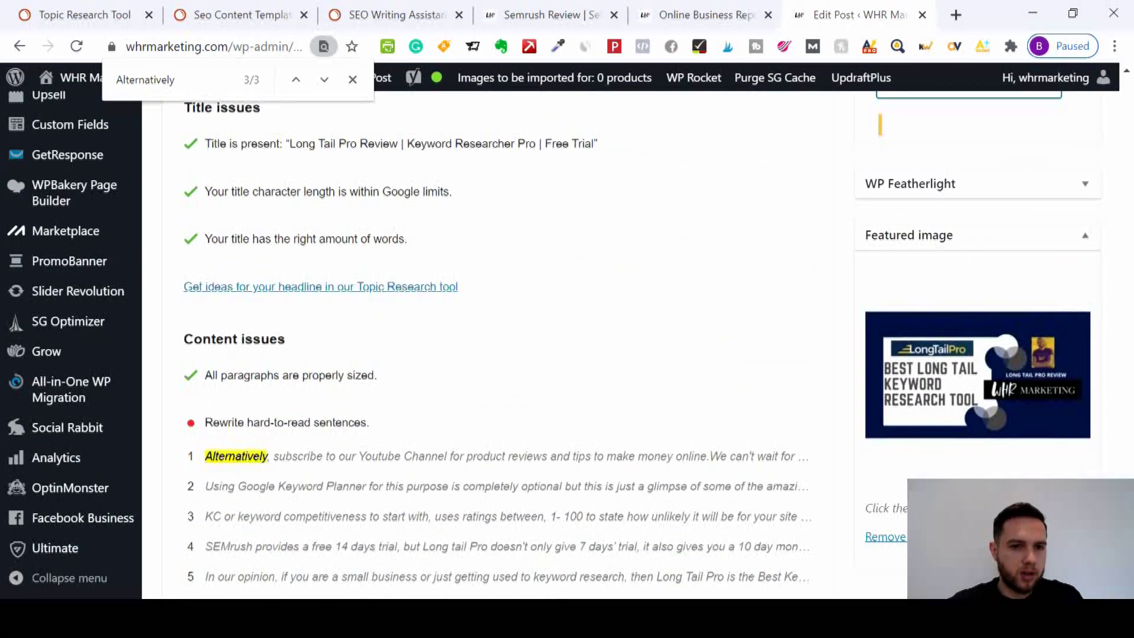
scroll(499, 346, "up", 20)
scroll(499, 346, "down", 4)
scroll(684, 240, "down", 5)
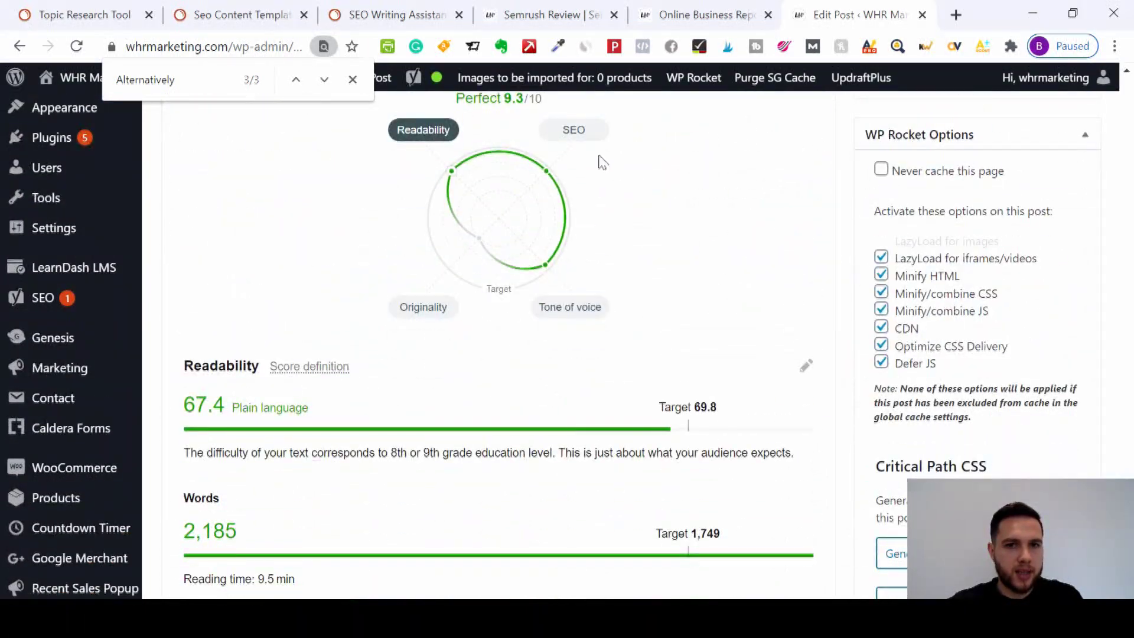
left_click(585, 131)
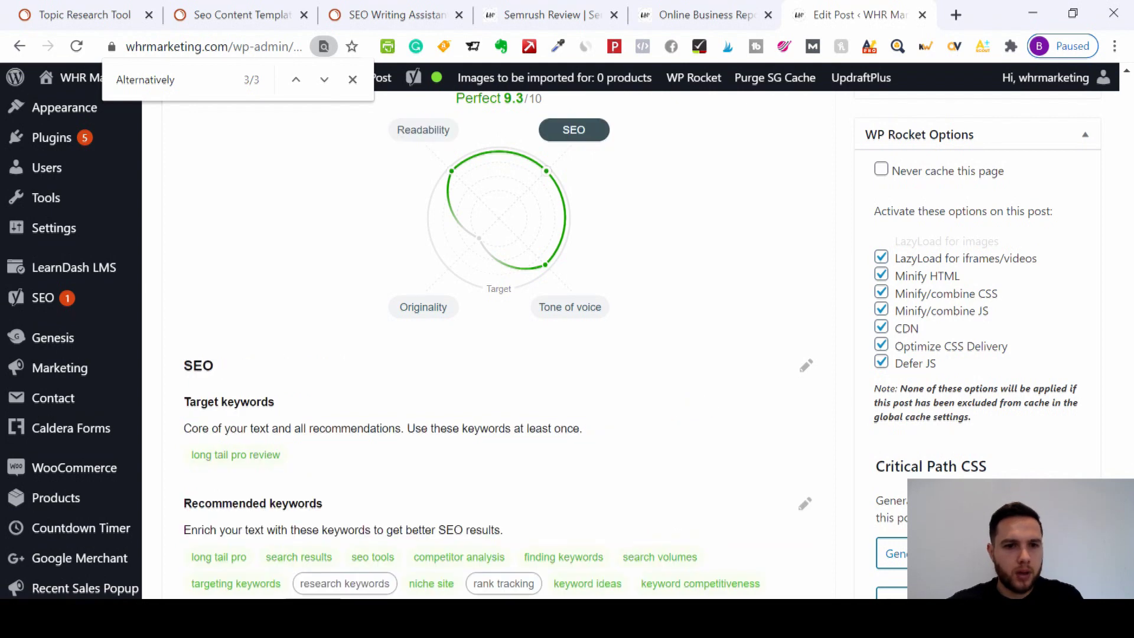
scroll(554, 344, "down", 2)
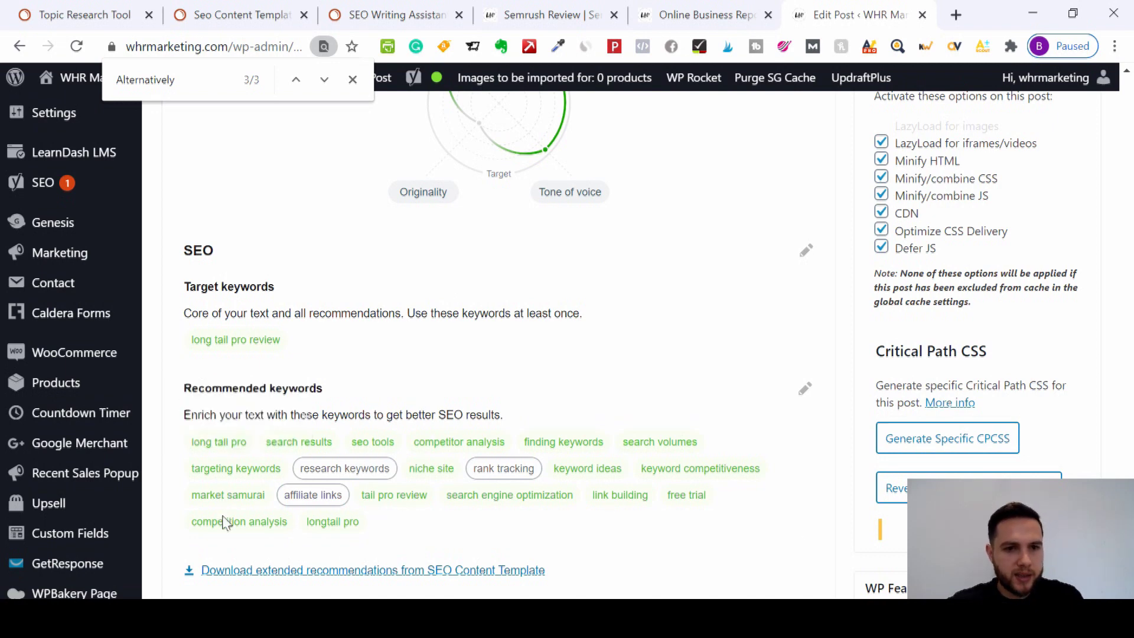
mouse_move(338, 476)
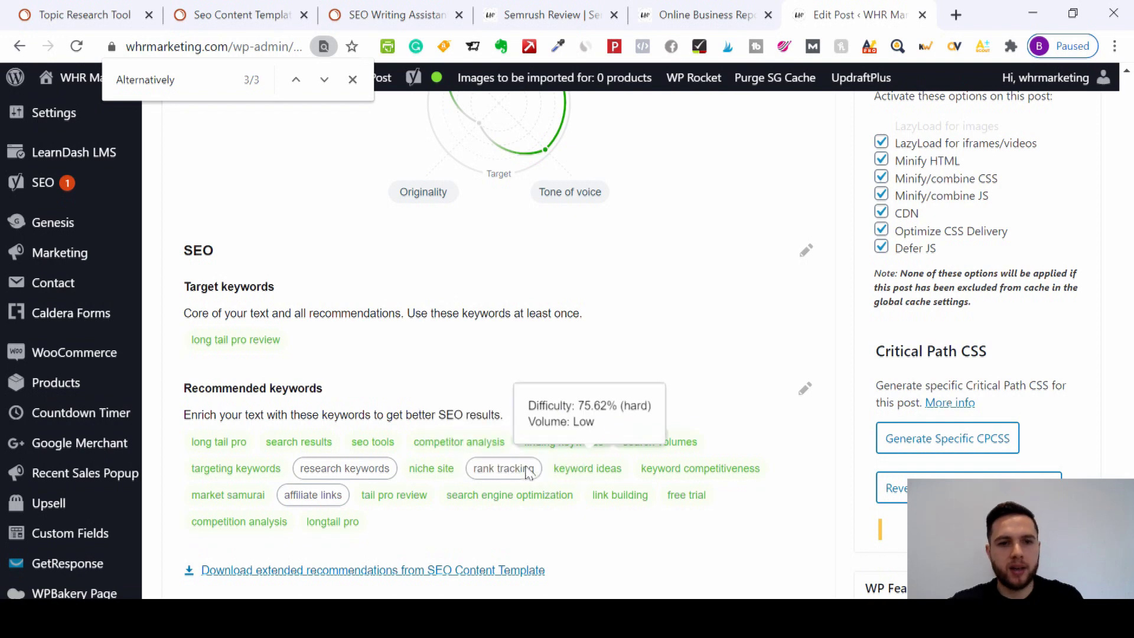
mouse_move(620, 450)
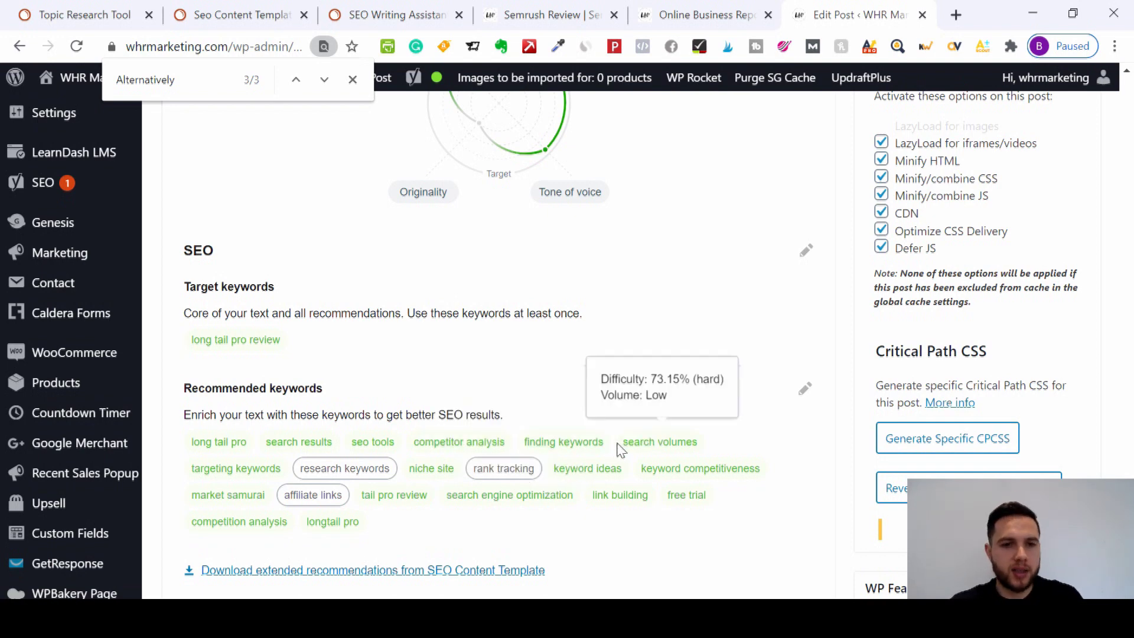
mouse_move(380, 468)
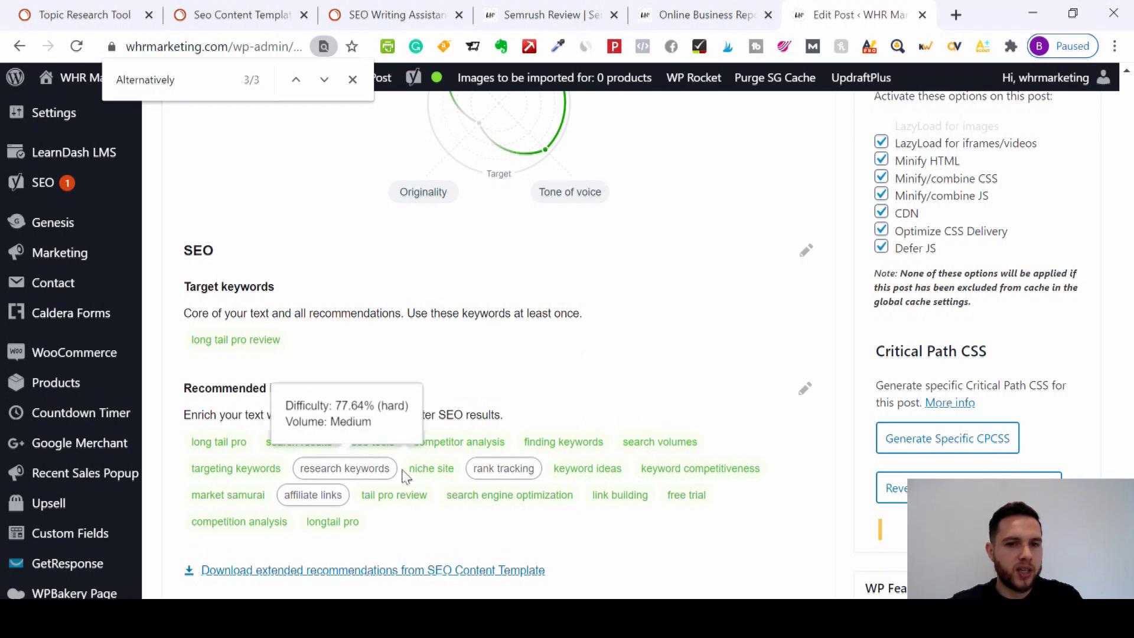
mouse_move(327, 499)
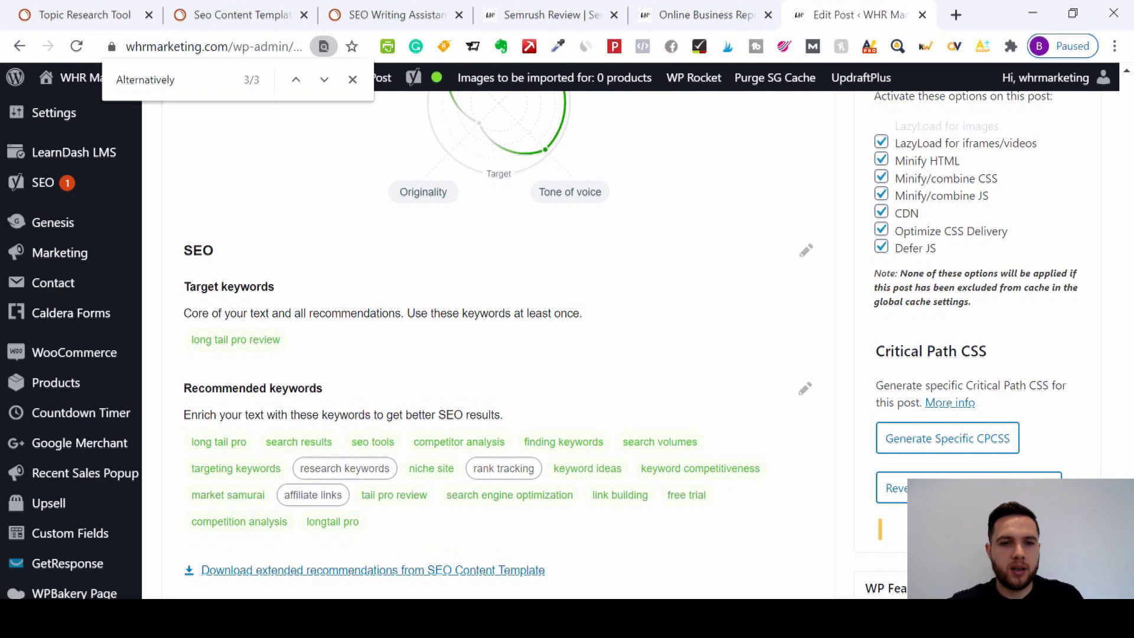
scroll(543, 344, "down", 8)
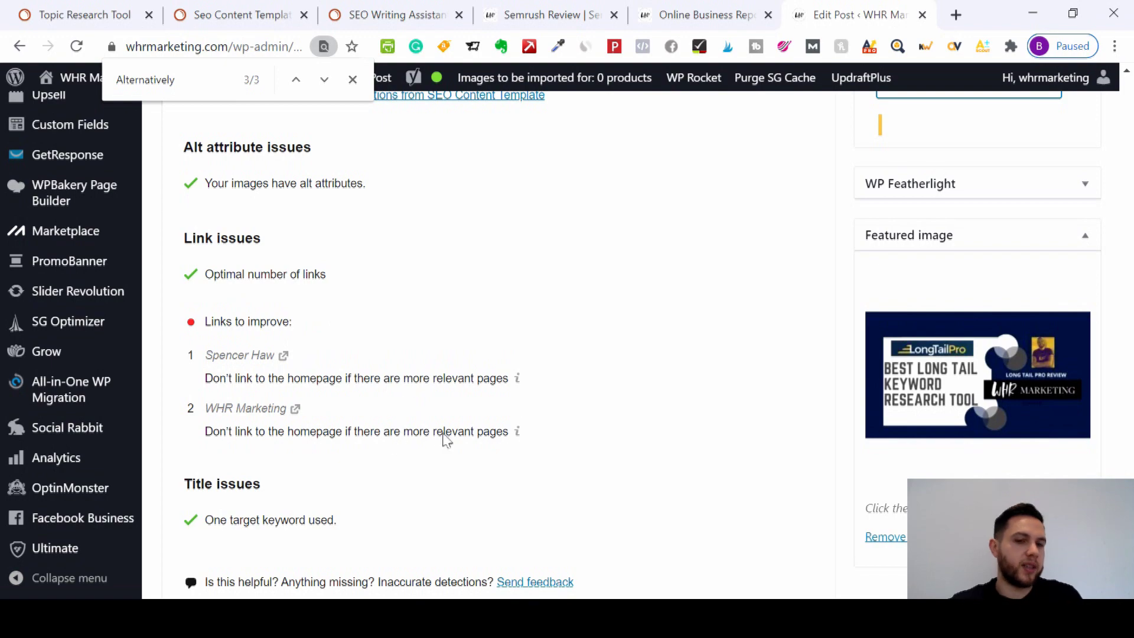
mouse_move(518, 433)
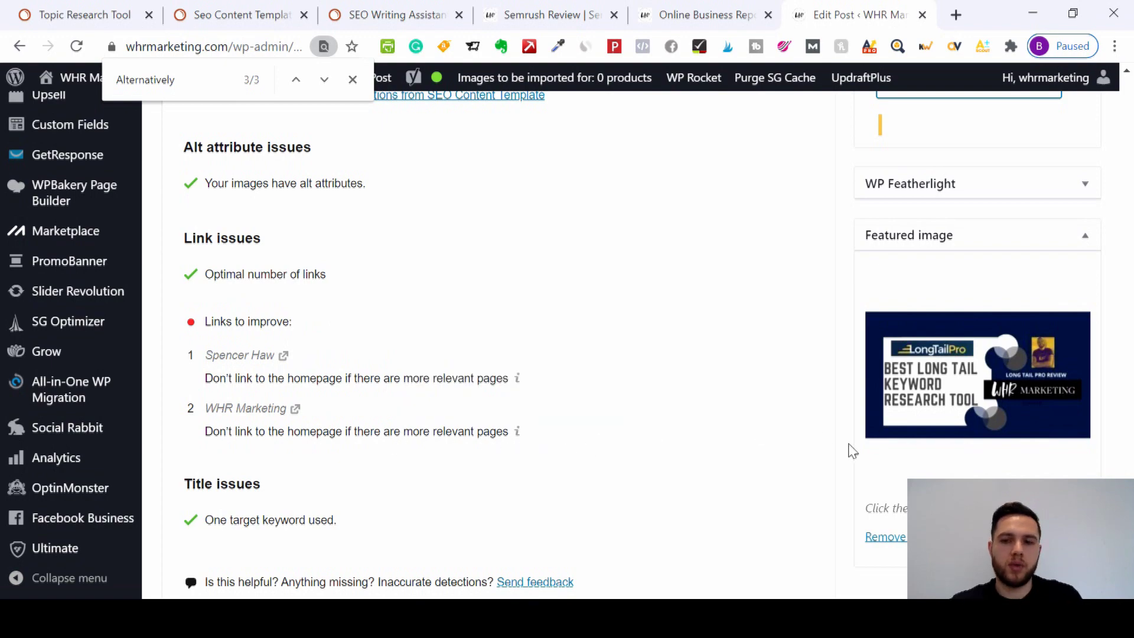
scroll(499, 354, "down", 20)
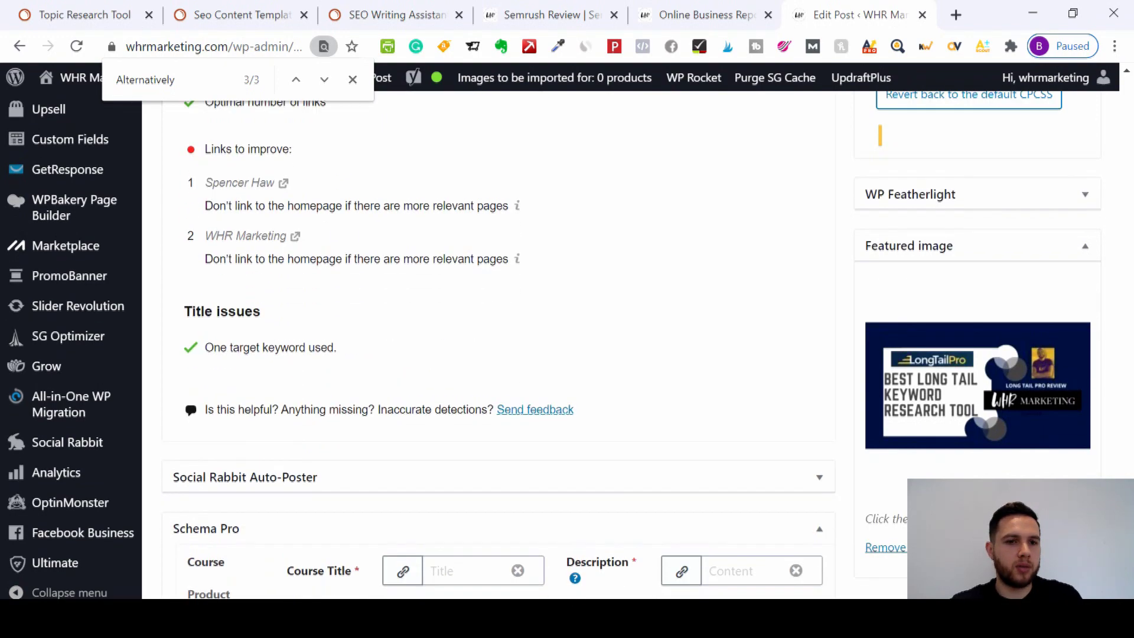
scroll(499, 355, "up", 2)
scroll(531, 468, "down", 3)
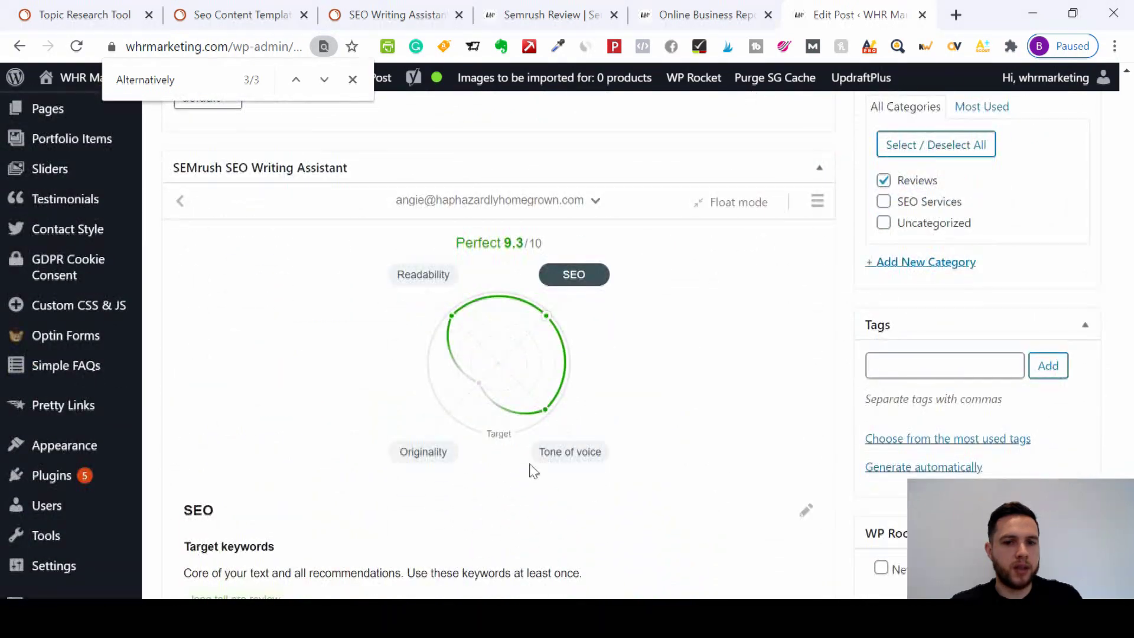
Show the Tone of voice result (Neutral, 94% consistent) and browse the most formal sentences.
left_click(577, 463)
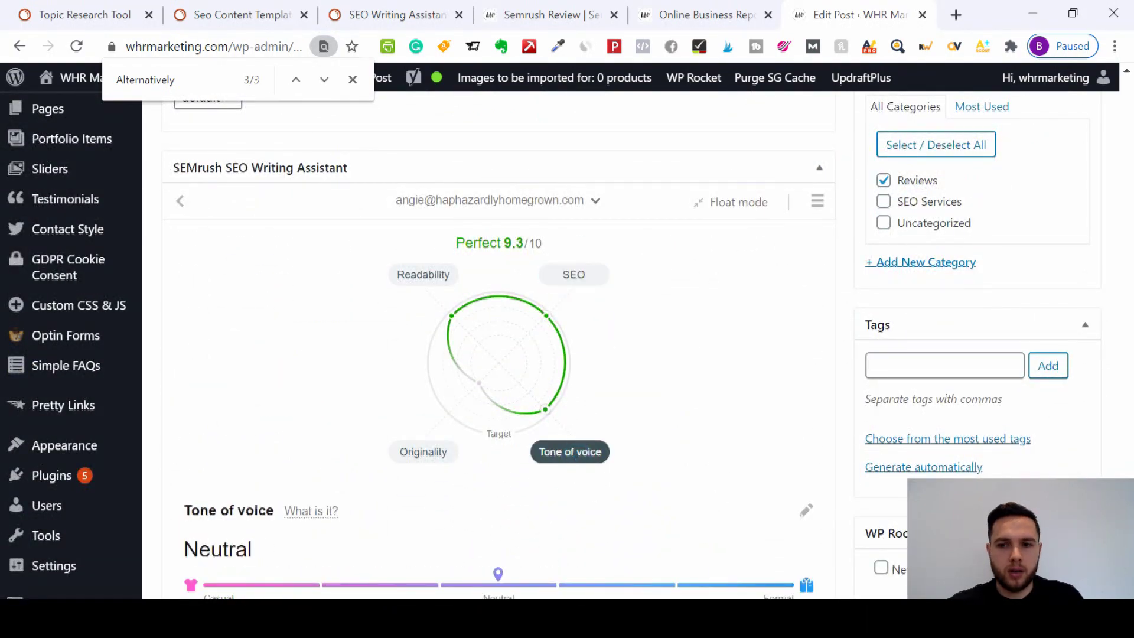
scroll(499, 342, "down", 6)
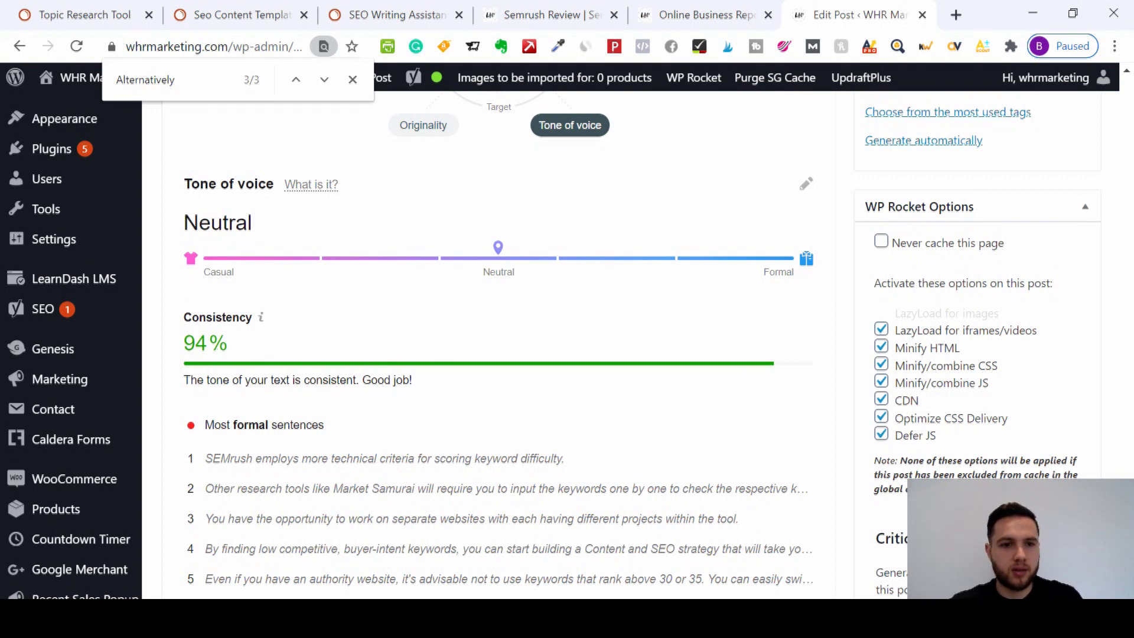
scroll(499, 343, "down", 4)
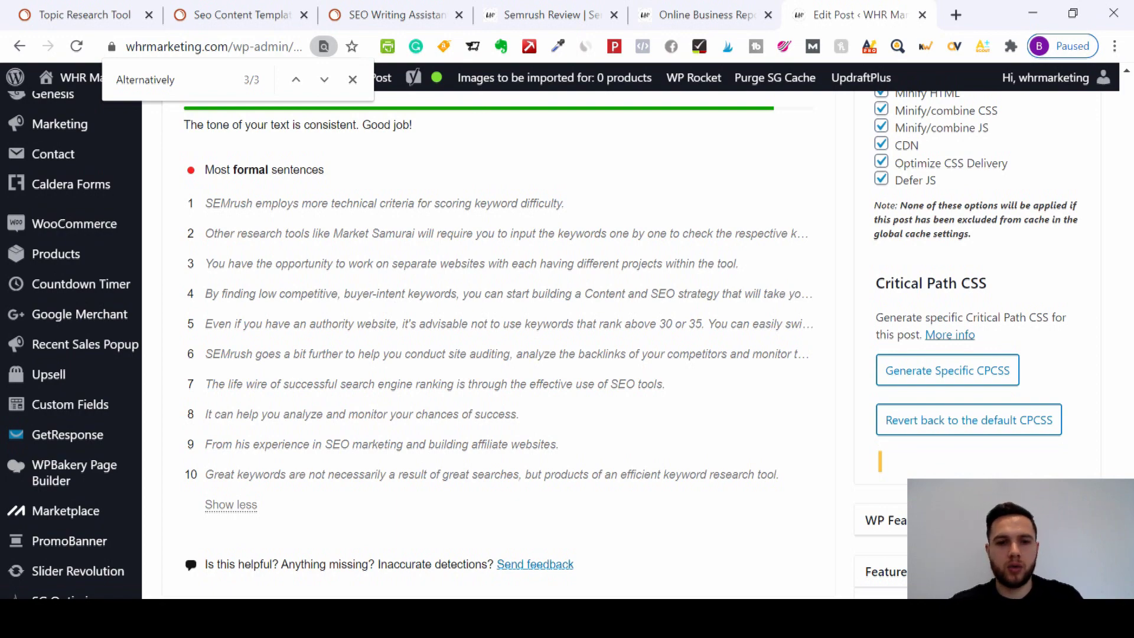
scroll(419, 496, "down", 5)
scroll(419, 496, "up", 15)
scroll(419, 496, "down", 2)
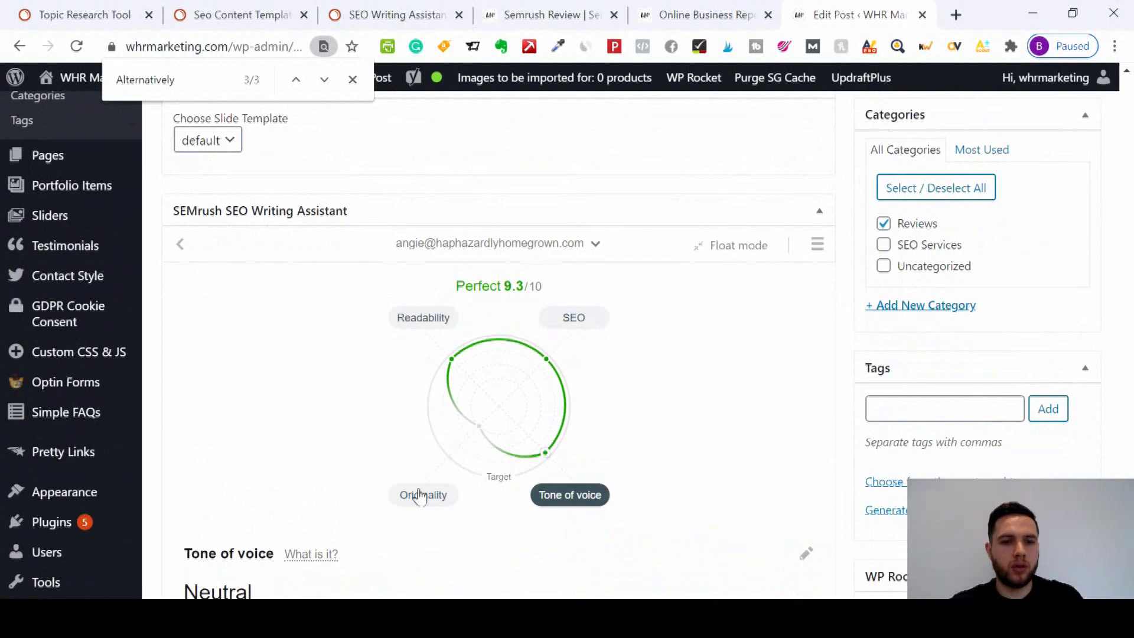
Show the Originality section (2 of 5 checks used) alongside the Perfect 9.3/10 score.
left_click(421, 495)
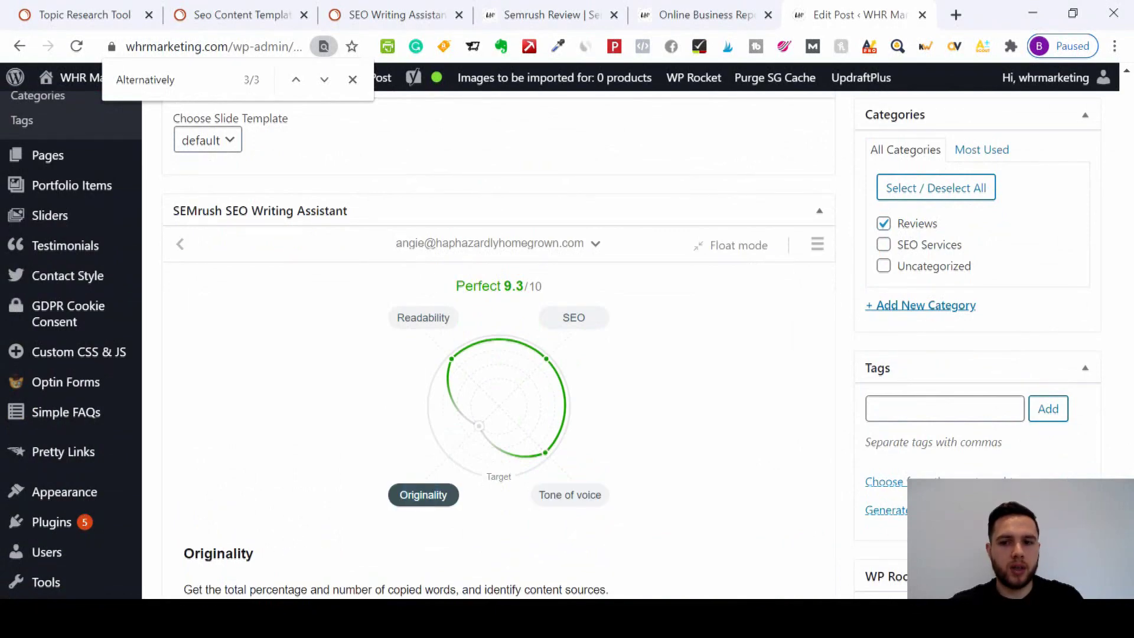
scroll(390, 221, "down", 5)
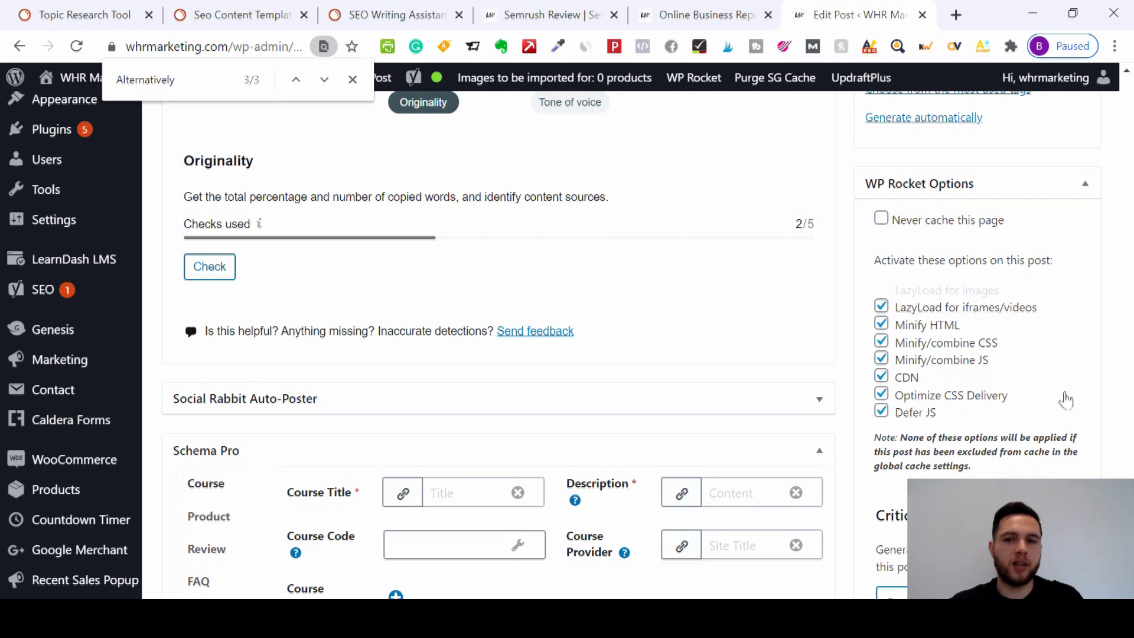
scroll(420, 455, "up", 3)
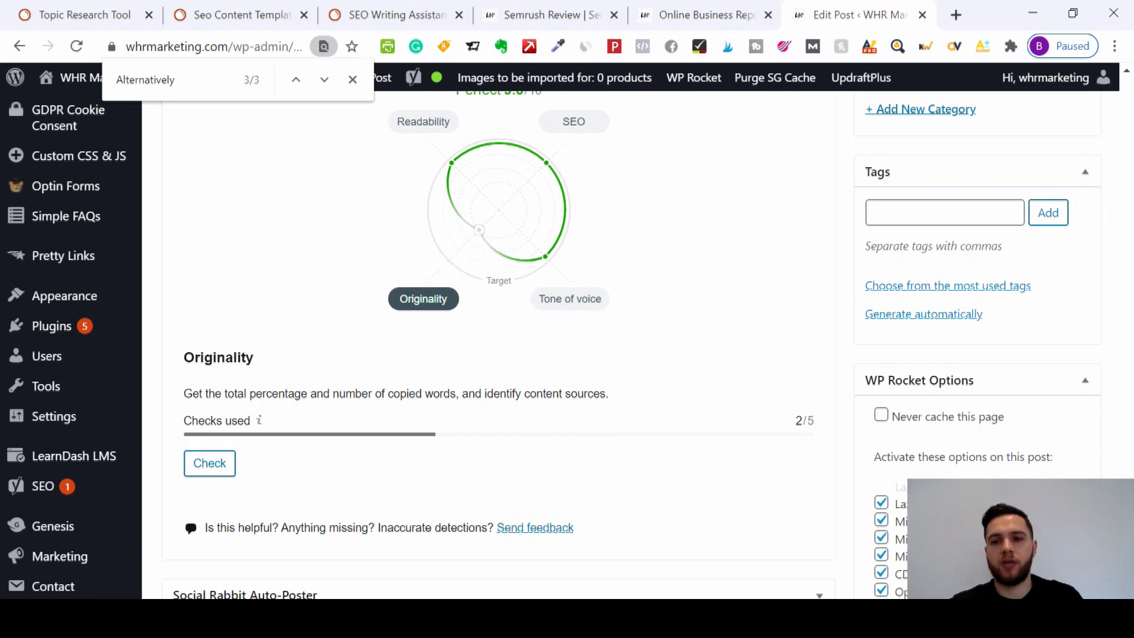
scroll(499, 295, "up", 2)
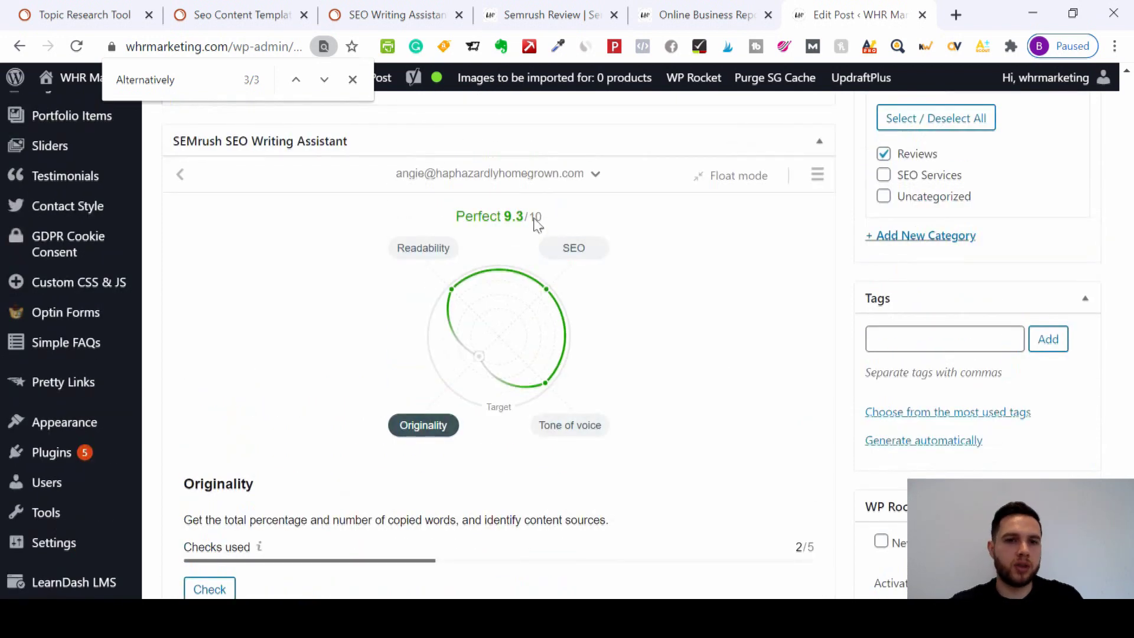
mouse_move(536, 223)
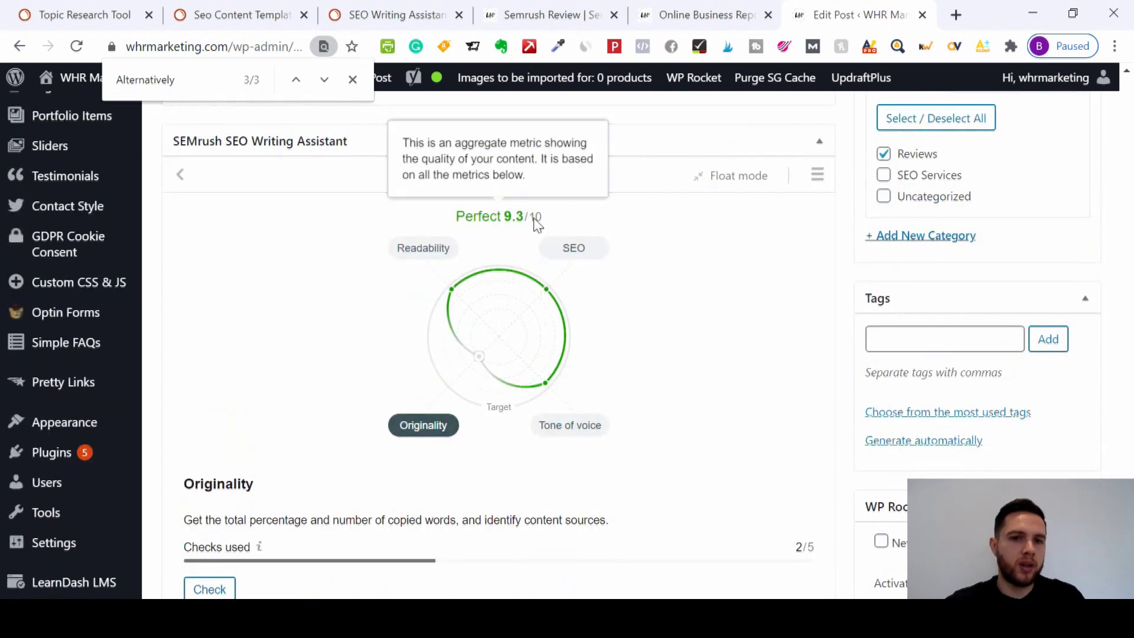
Revisit the Indoor plants Quick Checker draft and its score, then the Semrush Review post.
left_click(254, 8)
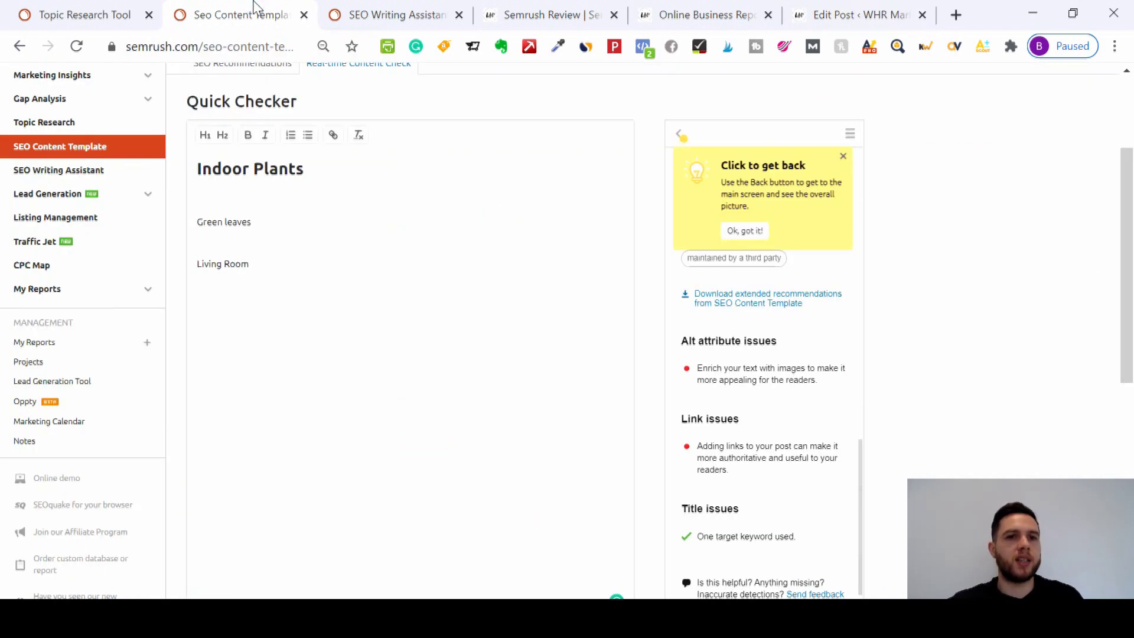
left_click(391, 9)
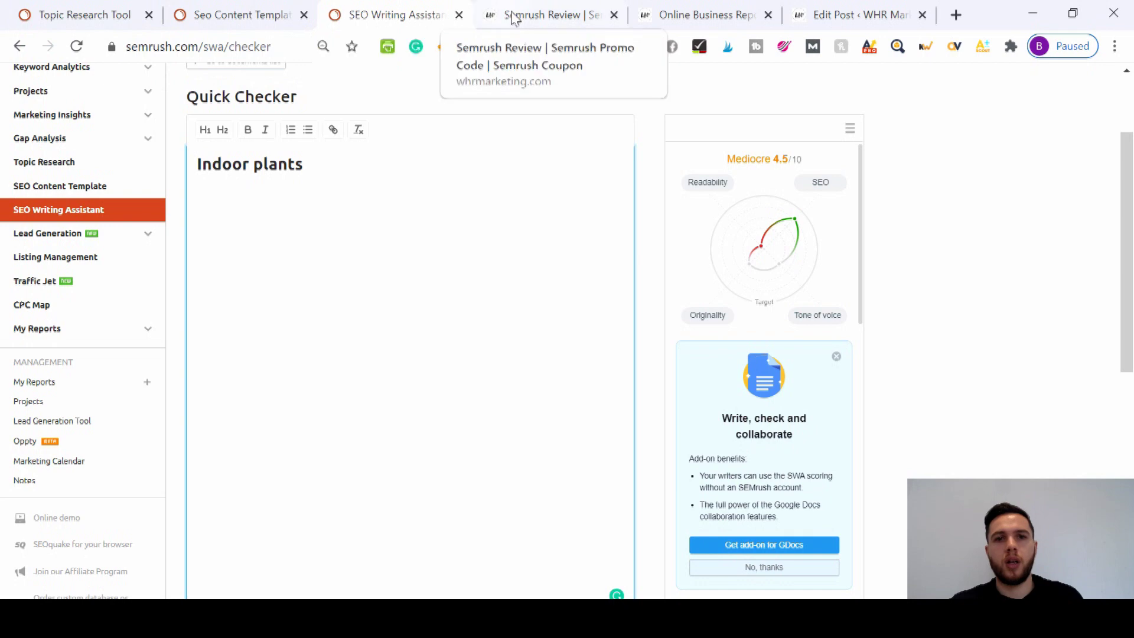
left_click(555, 9)
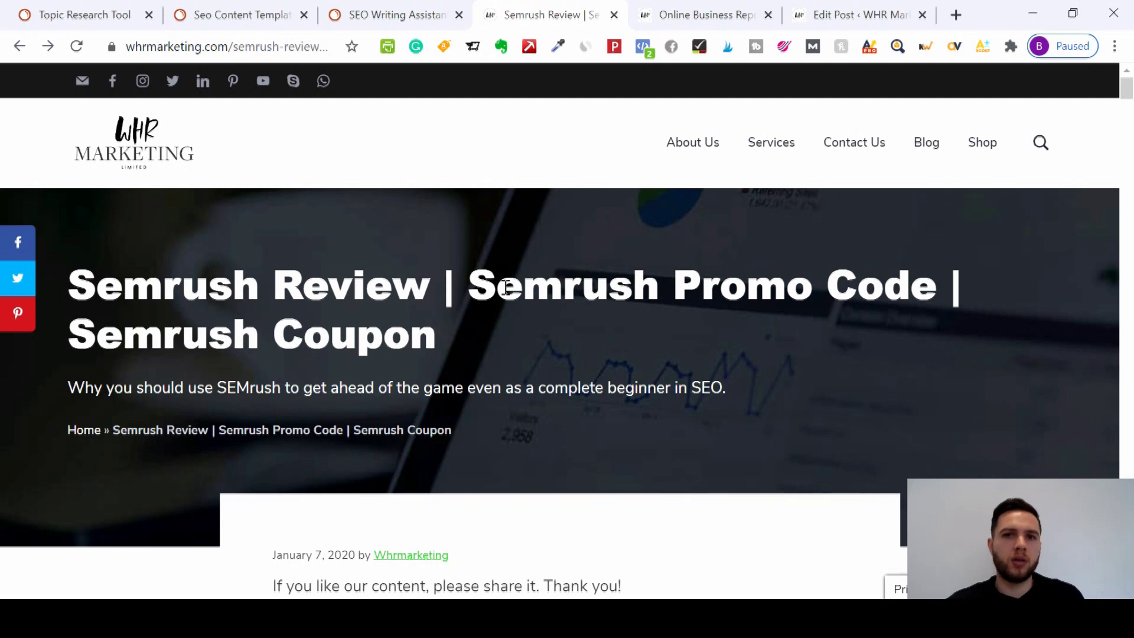
Switch to the WHR Marketing Free Online Business Report offer page.
left_click(663, 8)
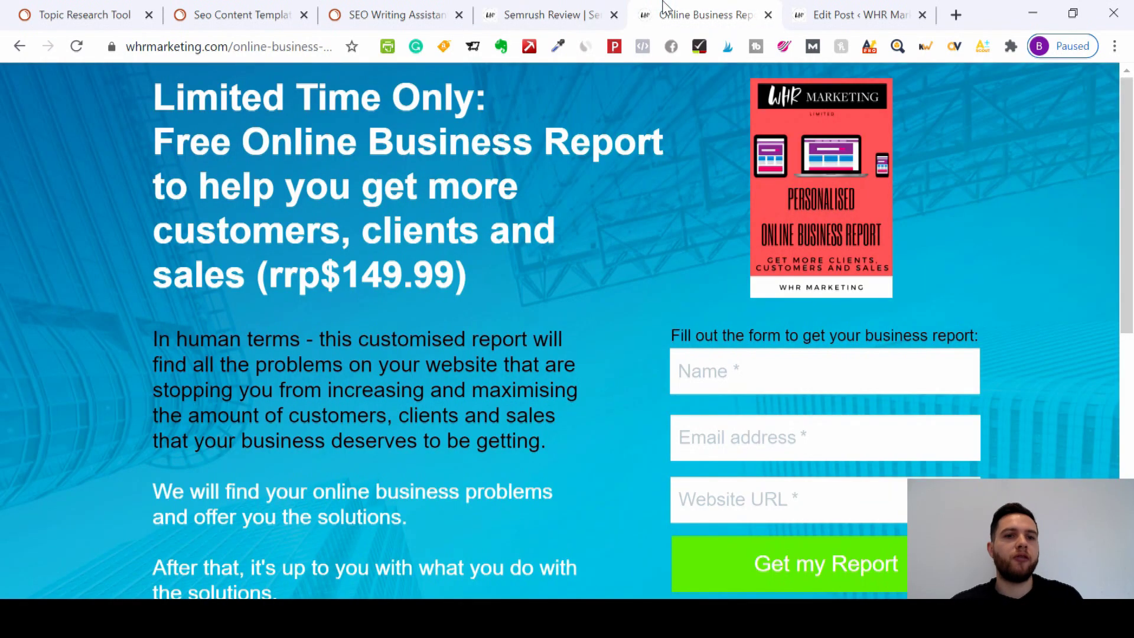